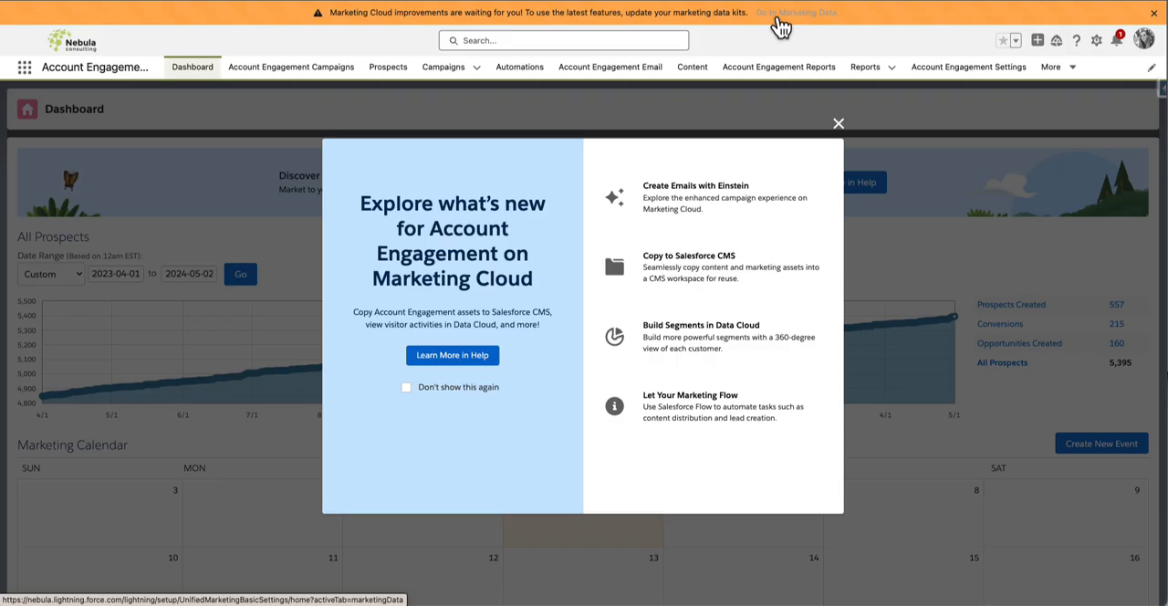
Open the Marketing Data settings in Setup, then review the Marketing Cloud Assistant Home page
{"action": "left_click", "coordinate": [778, 18]}
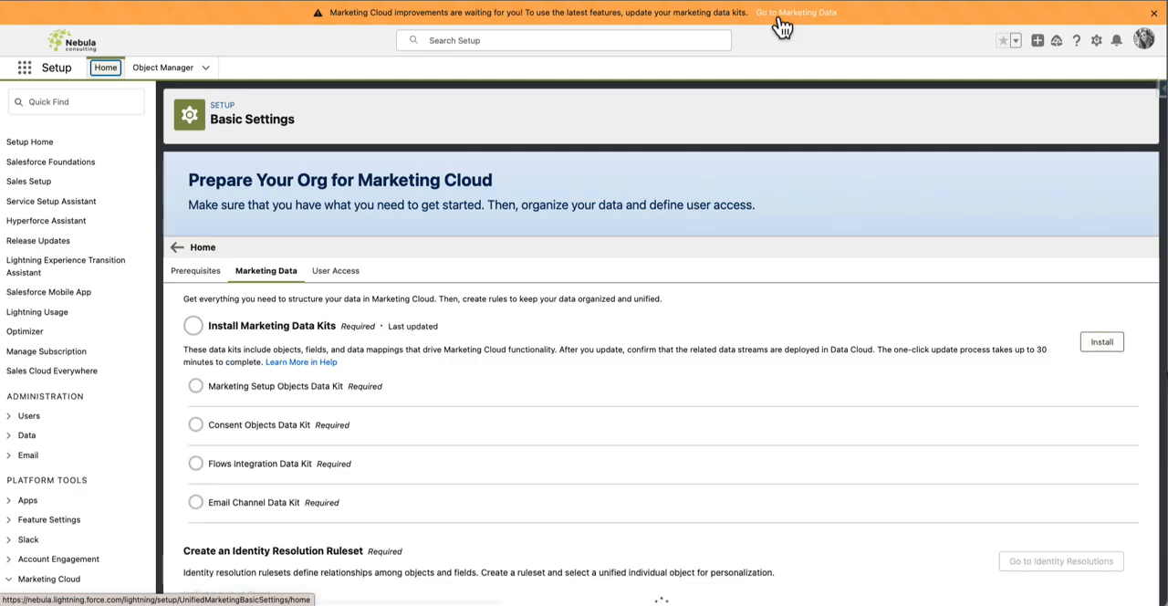
{"action": "scroll", "coordinate": [136, 359], "scroll_direction": "down", "scroll_amount": 2}
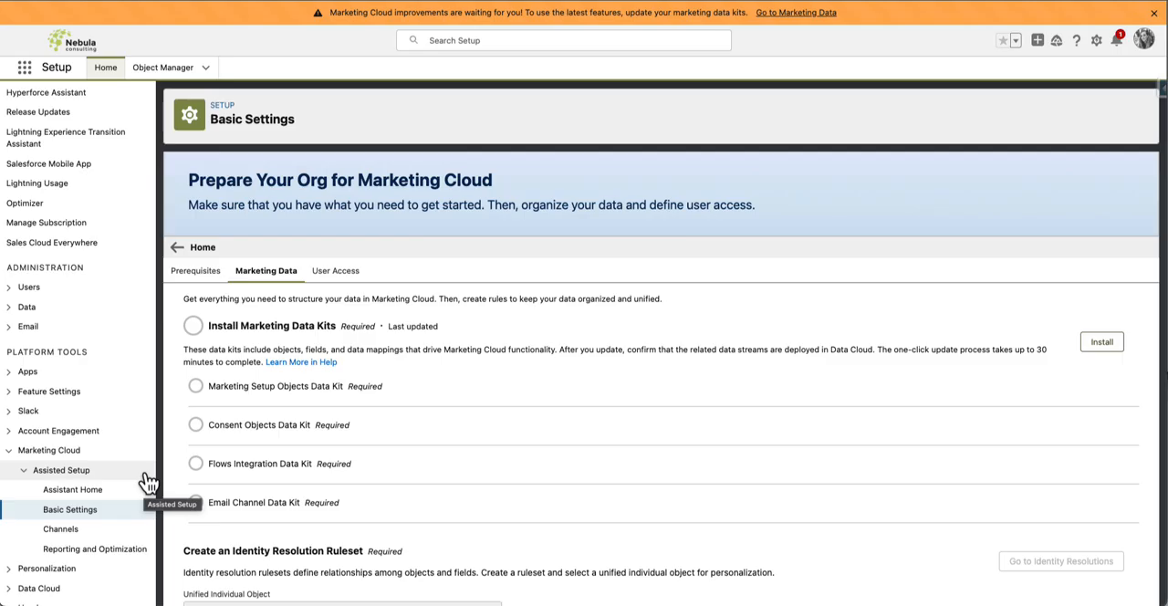
{"action": "left_click", "coordinate": [69, 497]}
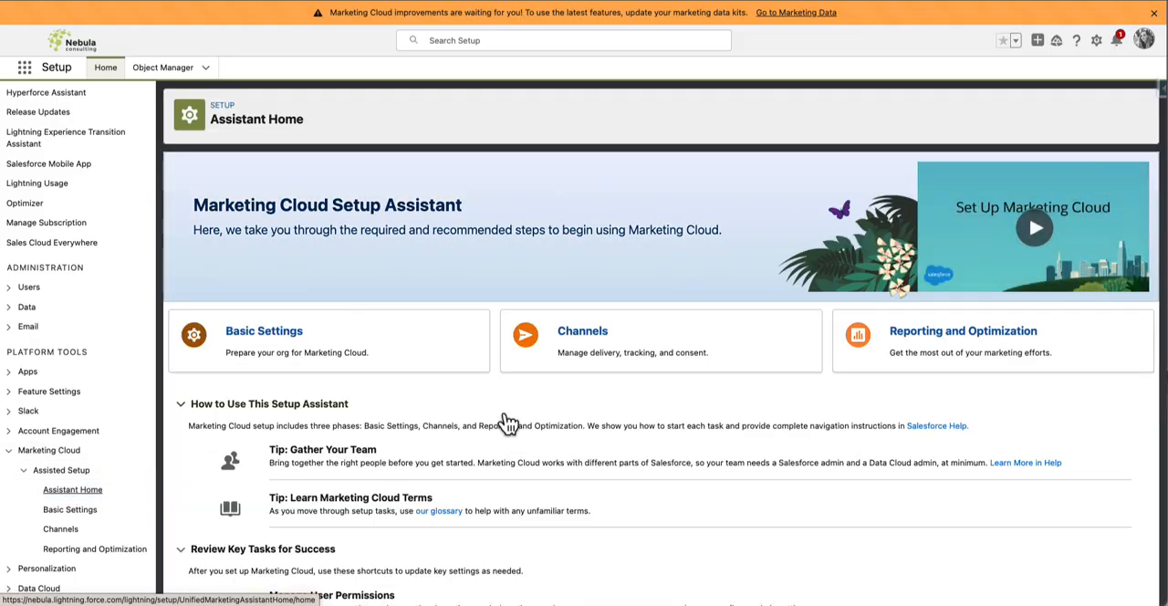
{"action": "scroll", "coordinate": [506, 422], "scroll_direction": "down", "scroll_amount": 2}
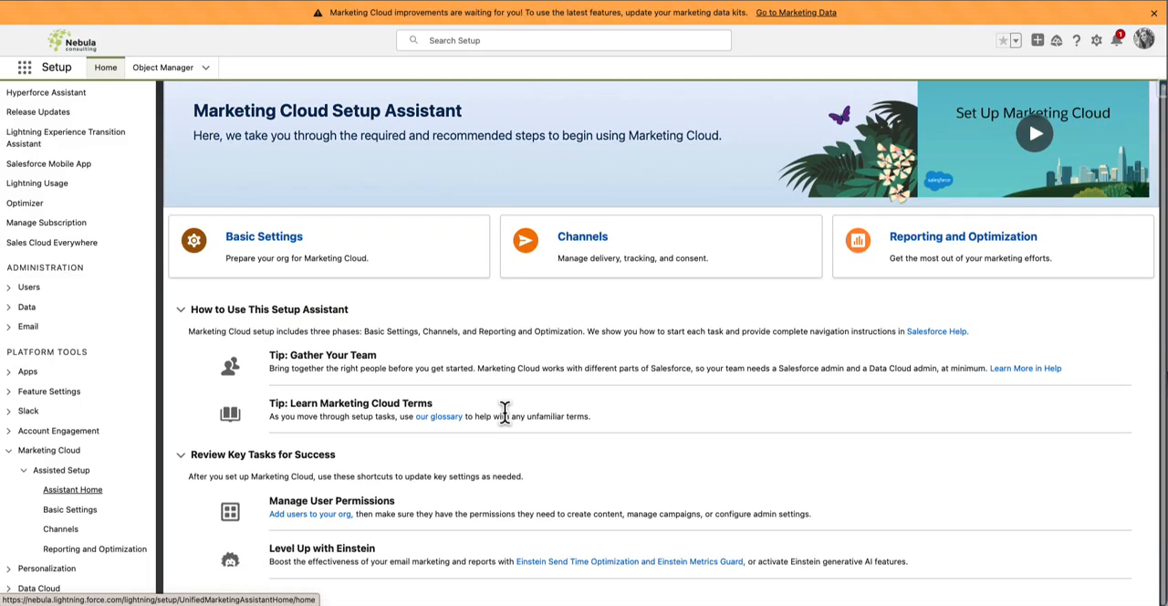
Install the Marketing Data Kits from the Marketing Data section of the Marketing Cloud Basic Settings
{"action": "left_click", "coordinate": [82, 517]}
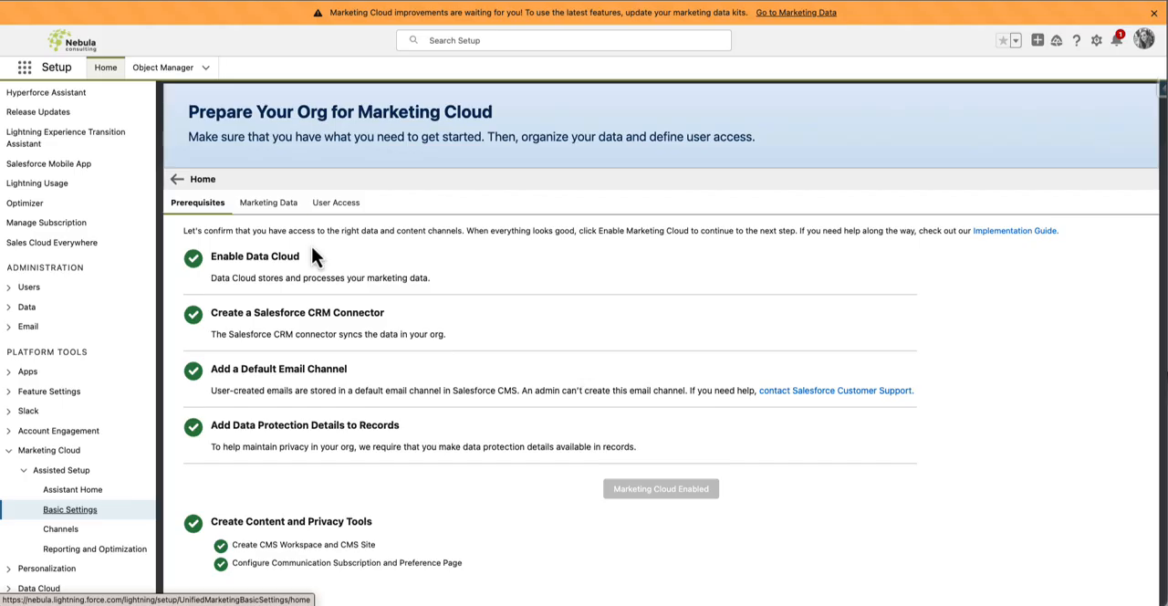
{"action": "left_click", "coordinate": [267, 203]}
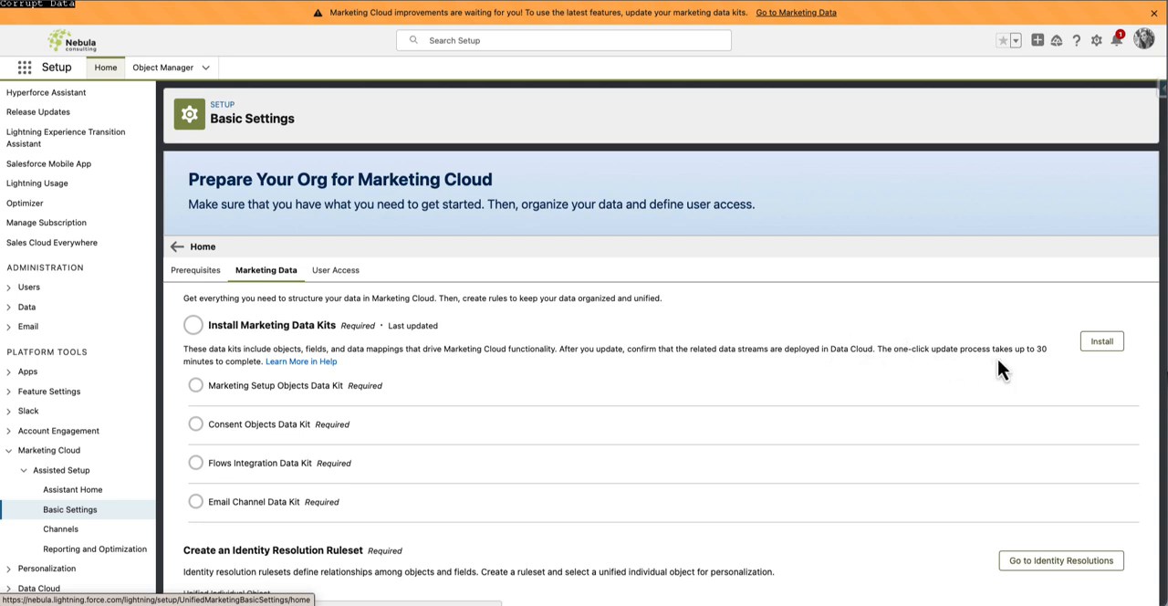
{"action": "left_click", "coordinate": [1102, 343]}
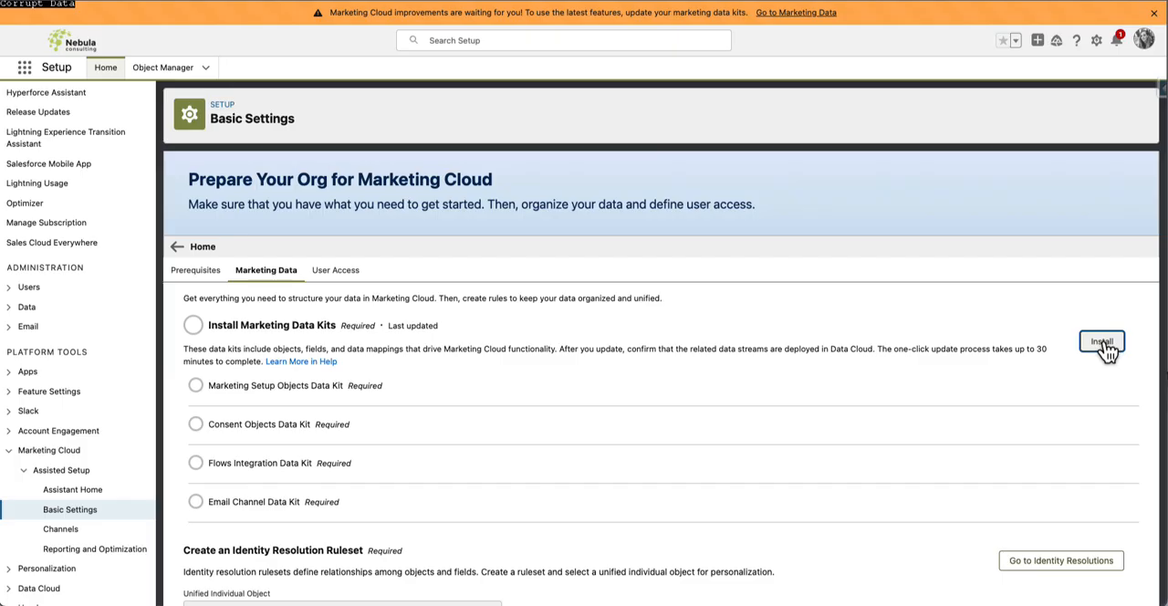
{"action": "left_click", "coordinate": [1103, 345]}
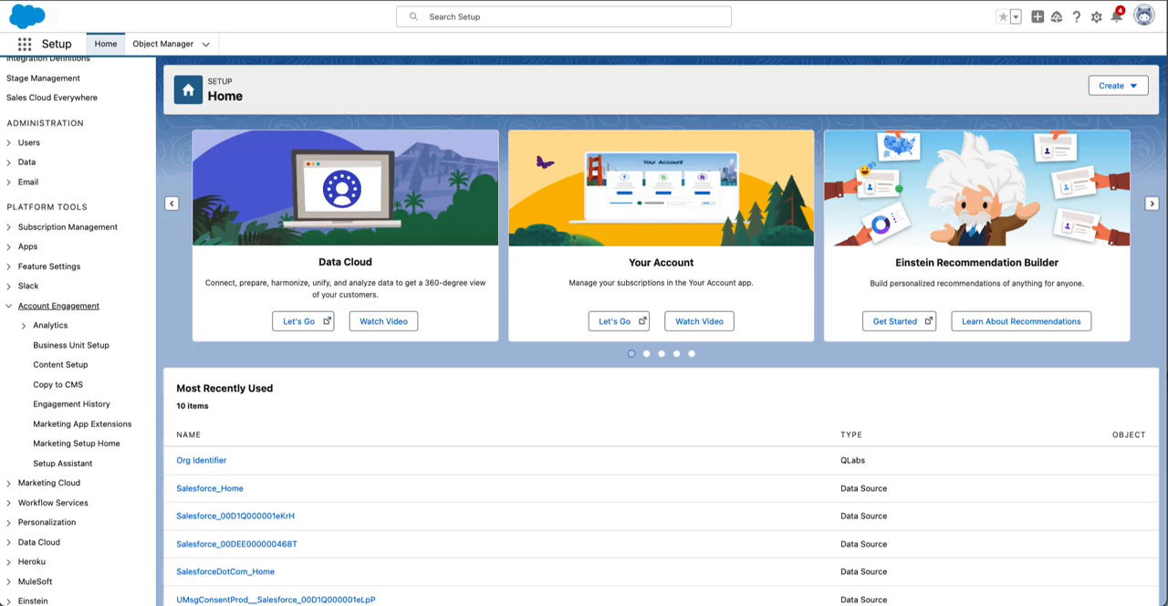
Enable Copy to CMS for the Nebula Consulting business unit in the Account Engagement setup and continue past the access permissions review
{"action": "scroll", "coordinate": [73, 271], "scroll_direction": "down", "scroll_amount": 1}
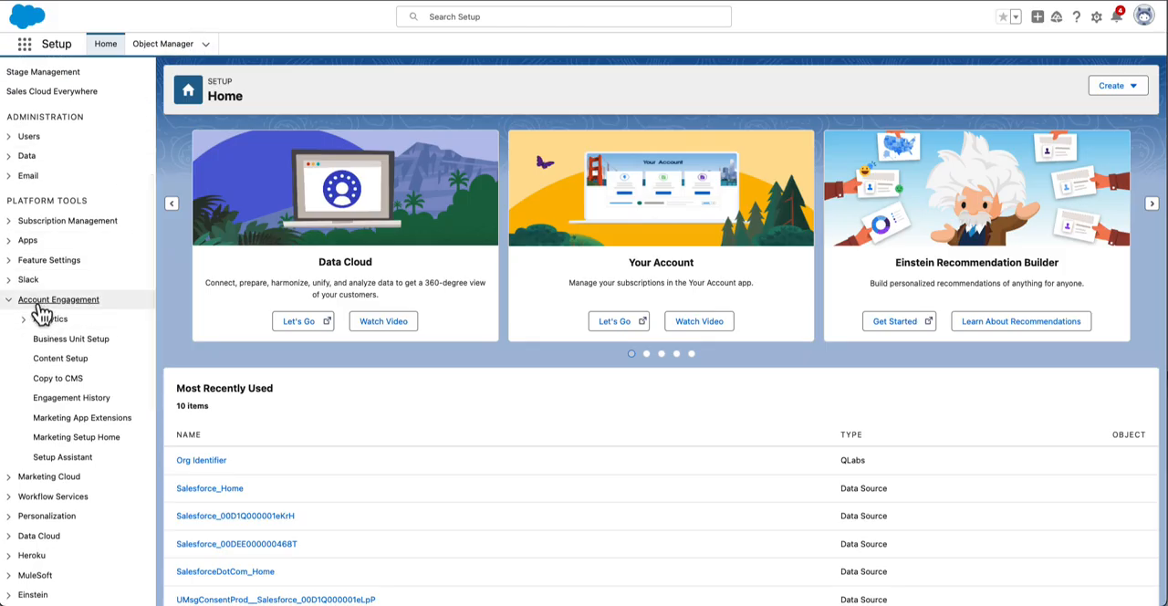
{"action": "left_click", "coordinate": [71, 382]}
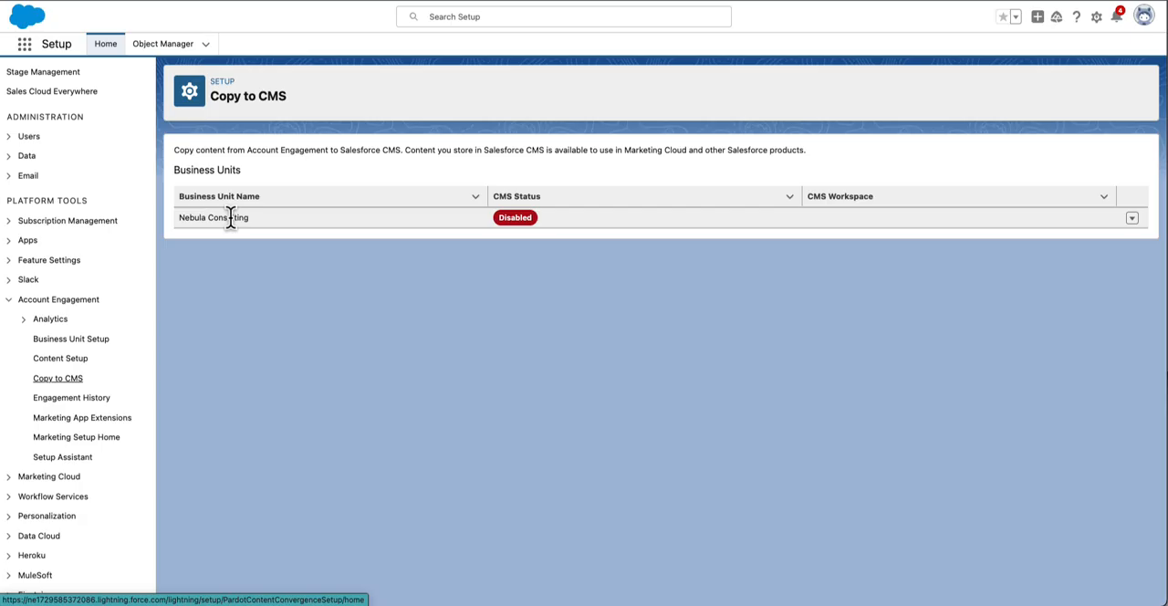
{"action": "left_click", "coordinate": [1133, 221]}
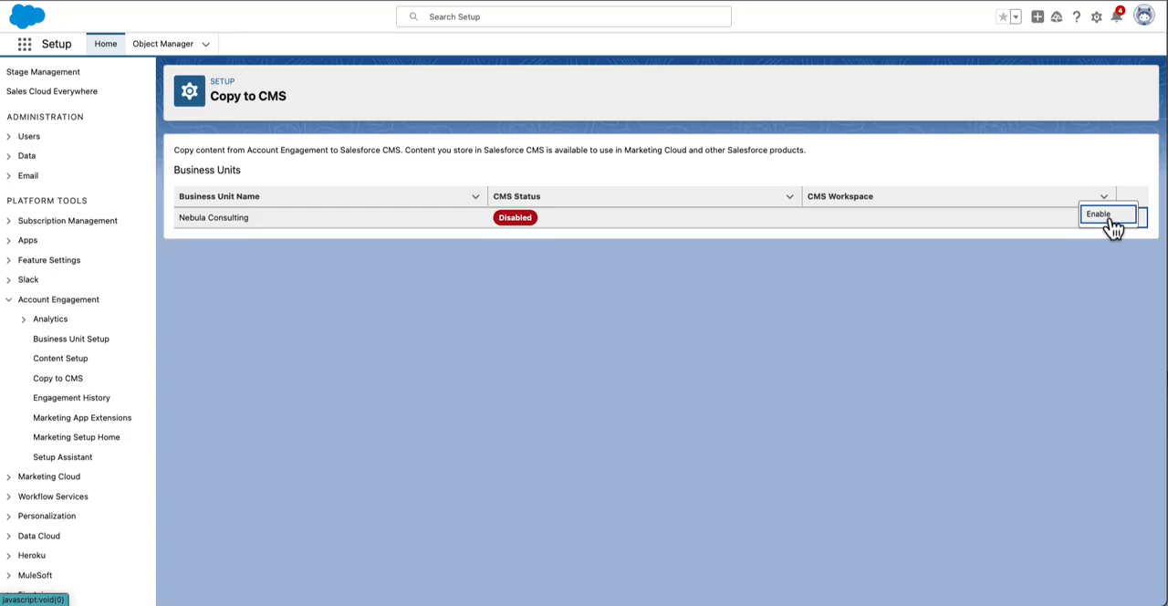
{"action": "left_click", "coordinate": [1110, 221]}
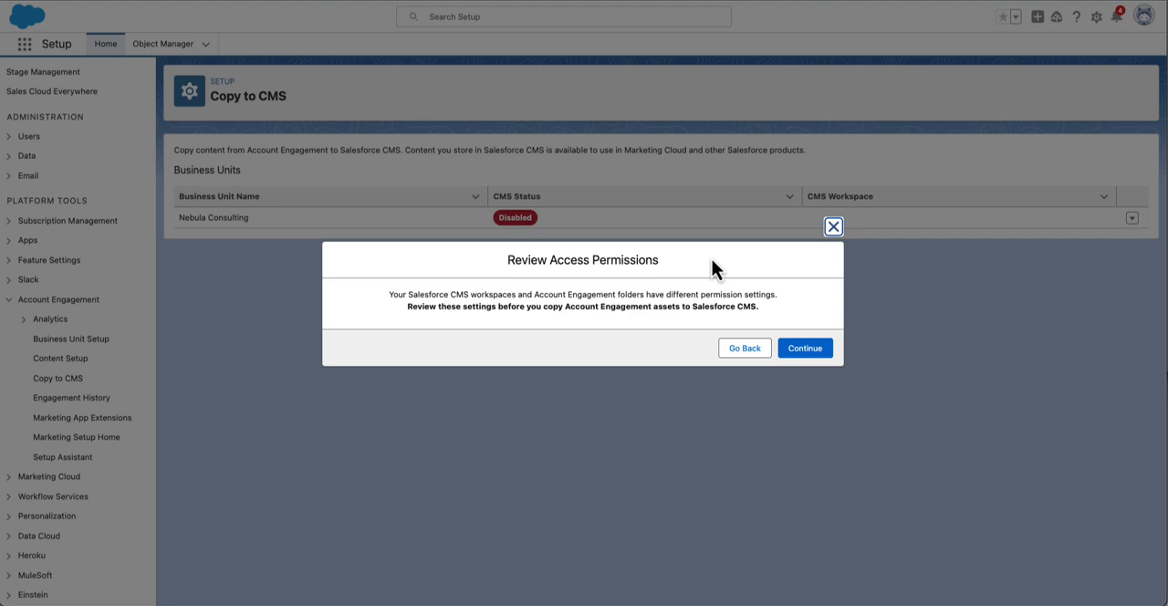
{"action": "left_click", "coordinate": [807, 354]}
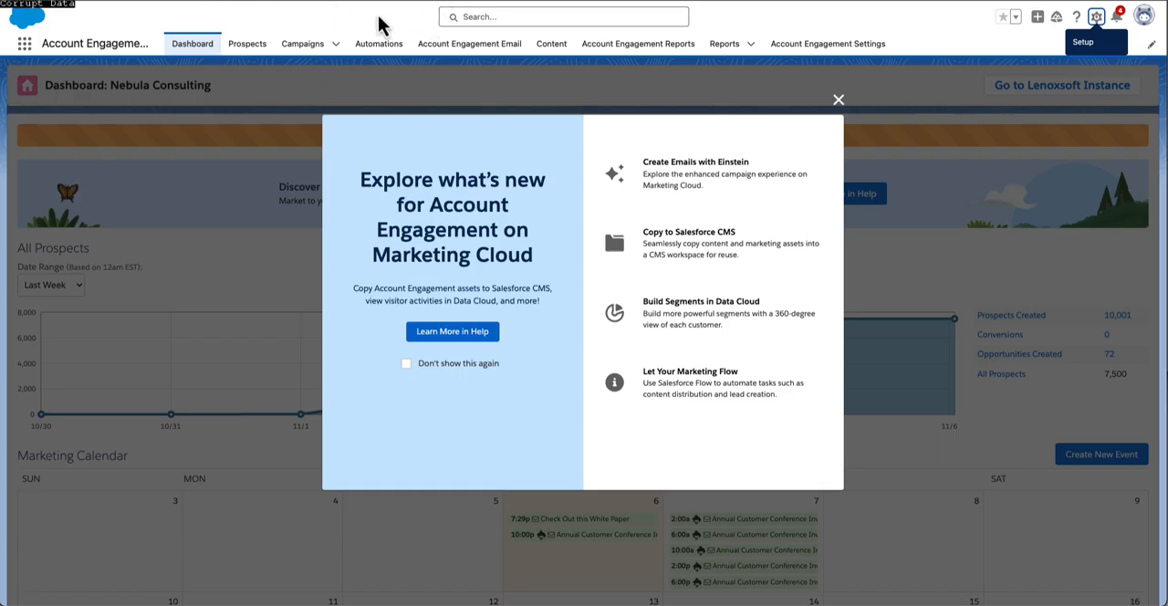
Find CMS Workspaces by searching for "work" and examine the name of the Nebula Consulting copied-content workspace for Marketing Cloud Account Engagement
{"action": "left_click", "coordinate": [26, 46]}
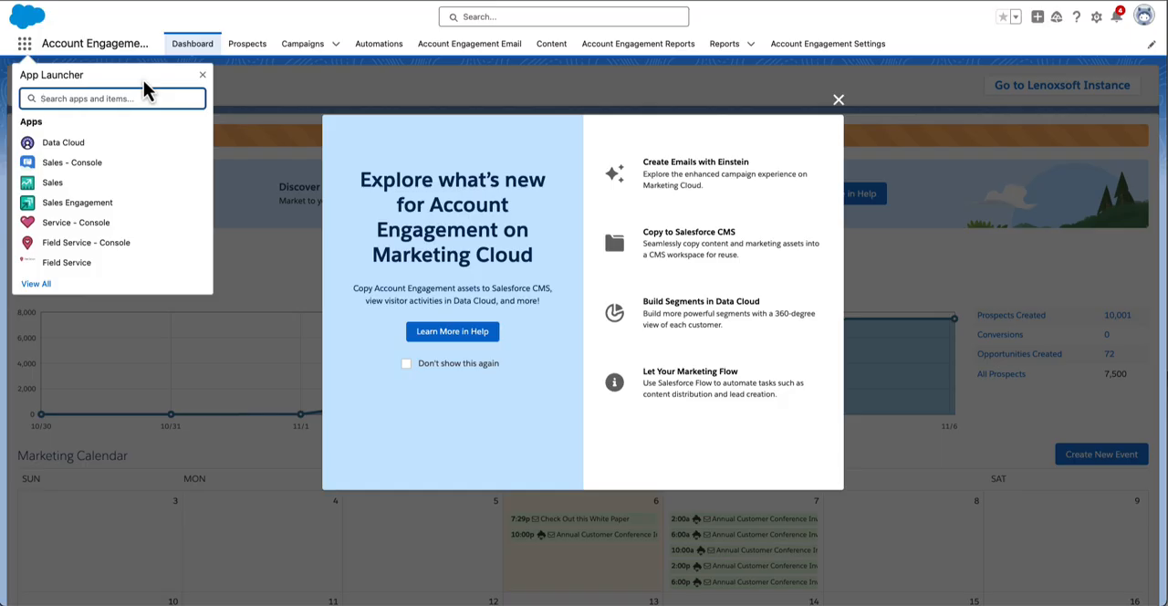
{"action": "type", "text": "work"}
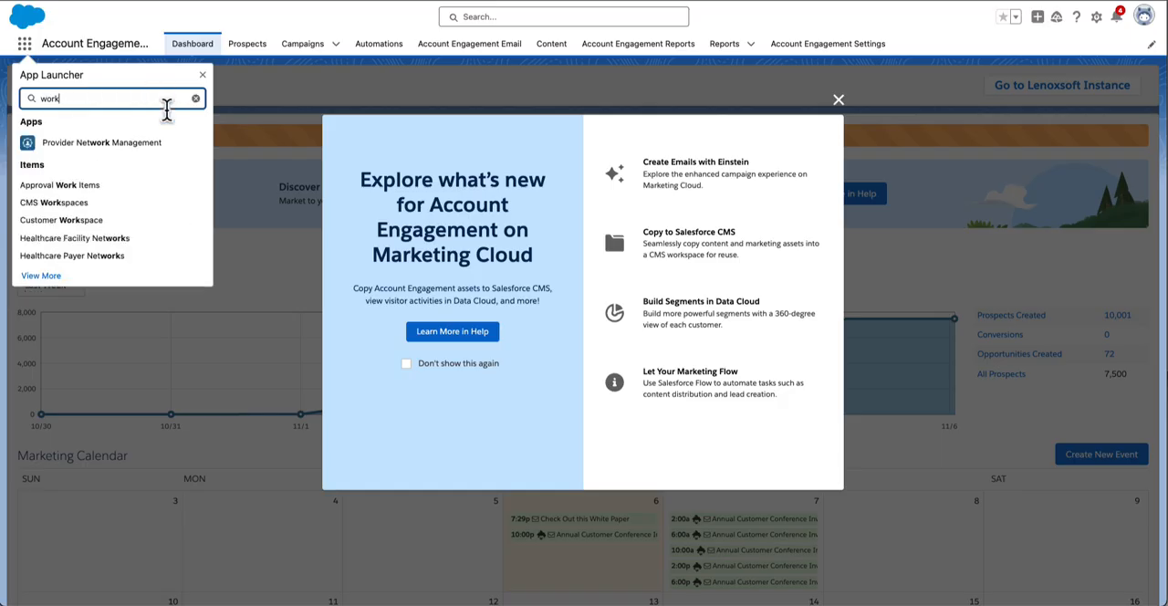
{"action": "left_click", "coordinate": [54, 203]}
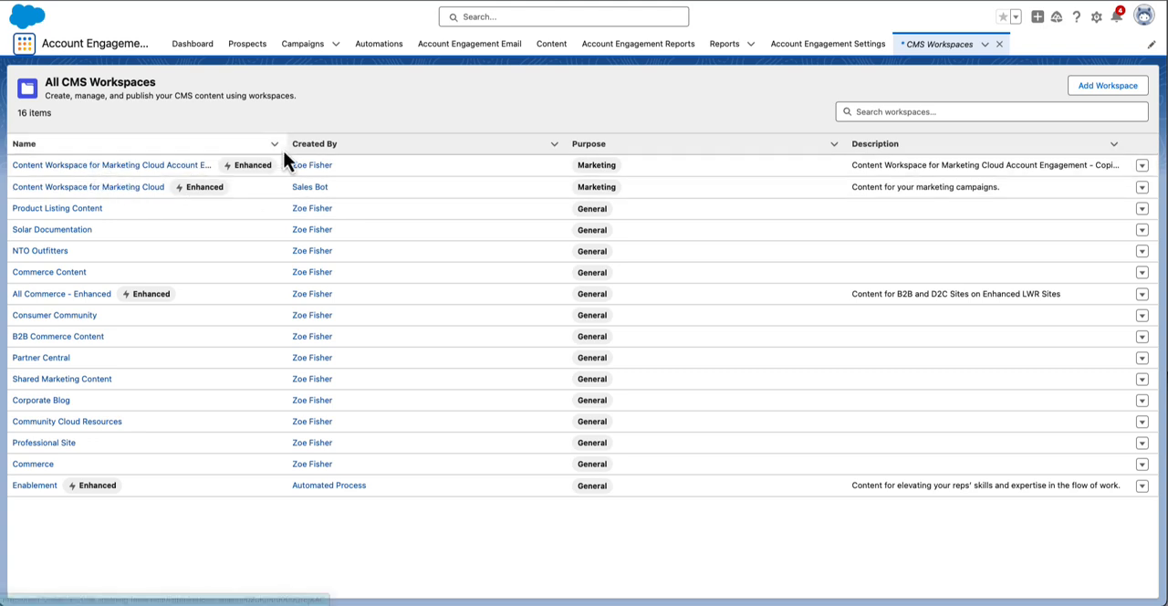
{"action": "left_click", "coordinate": [156, 166]}
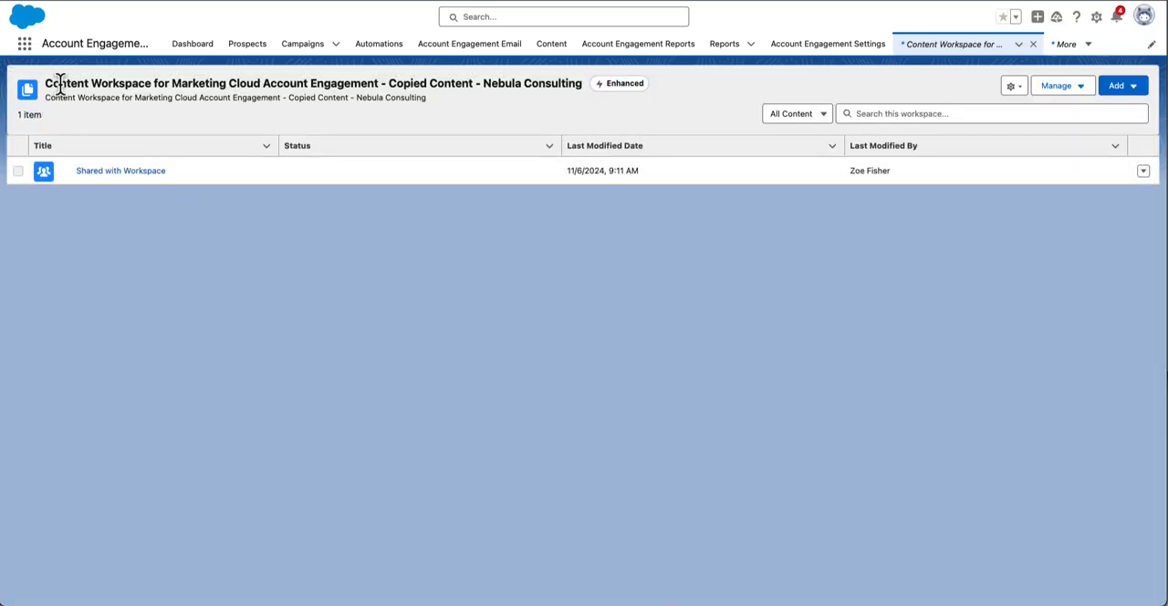
{"action": "left_click_drag", "start_coordinate": [44, 82], "coordinate": [590, 92]}
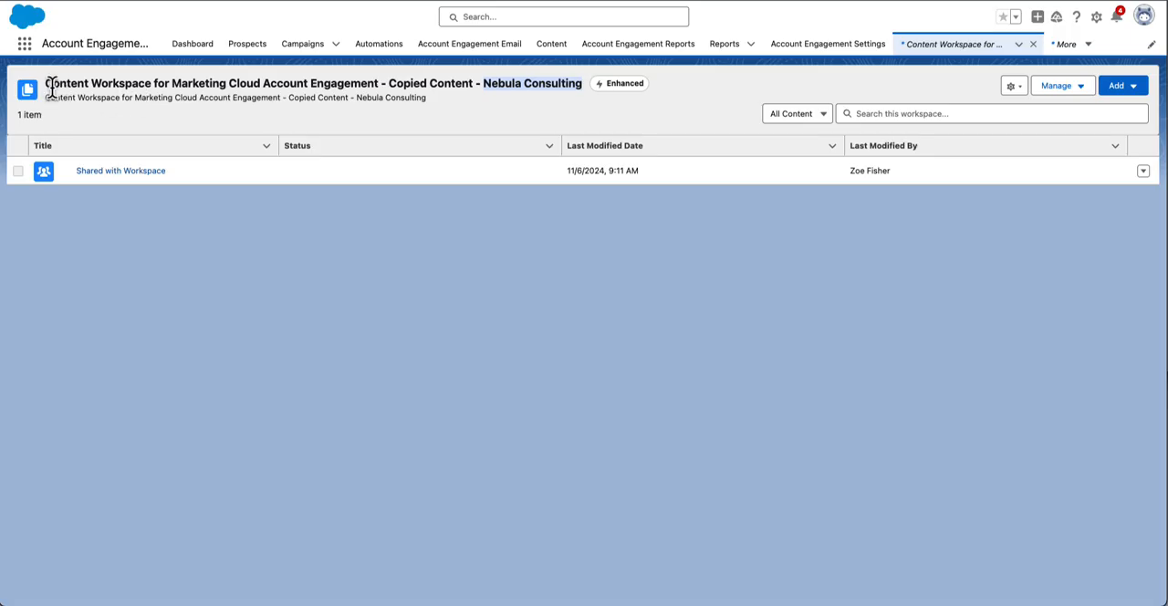
{"action": "left_click_drag", "start_coordinate": [44, 82], "coordinate": [530, 81]}
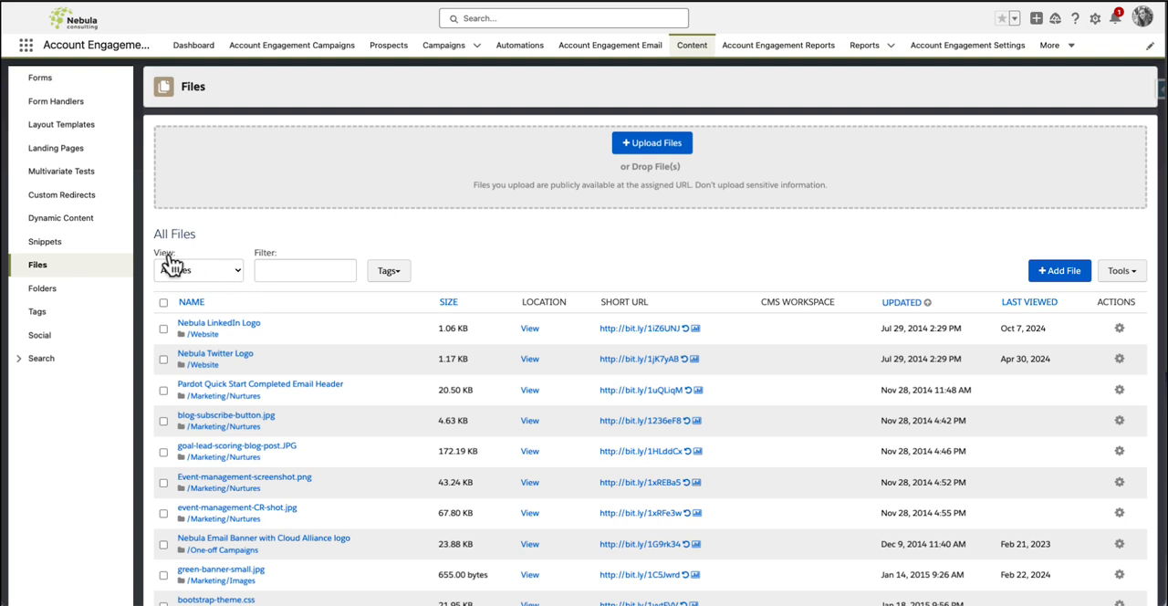
Filter the Account Engagement files by "guide" and restrict the list to the CMS Compatible view
{"action": "left_click_drag", "start_coordinate": [151, 254], "coordinate": [179, 256]}
{"action": "left_click", "coordinate": [183, 264]}
{"action": "left_click", "coordinate": [236, 285]}
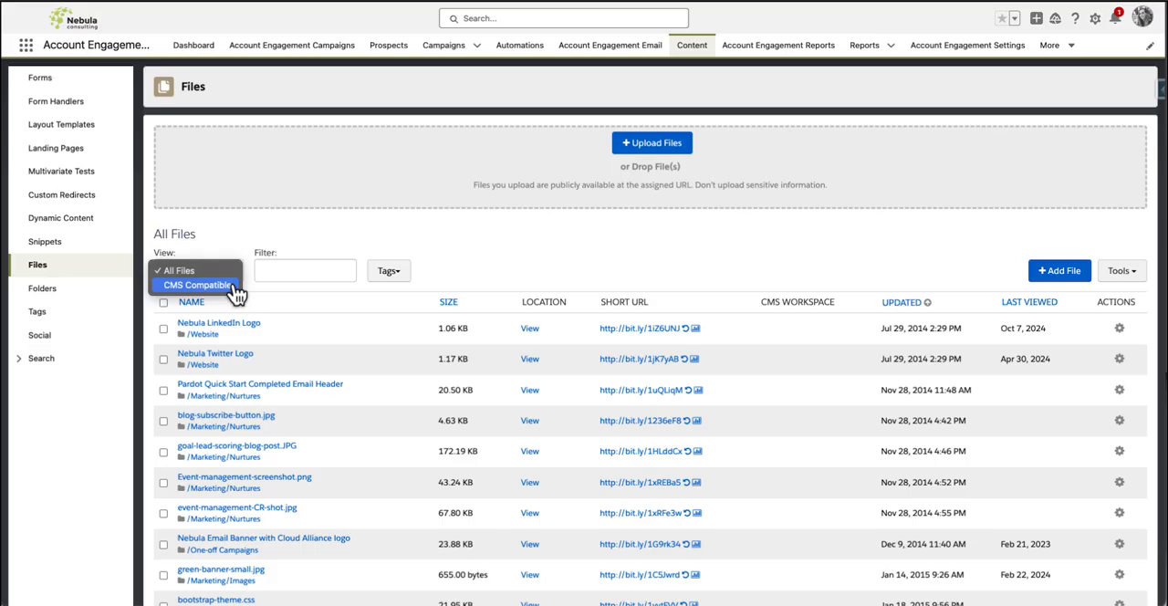
{"action": "left_click", "coordinate": [291, 243]}
{"action": "left_click", "coordinate": [289, 270]}
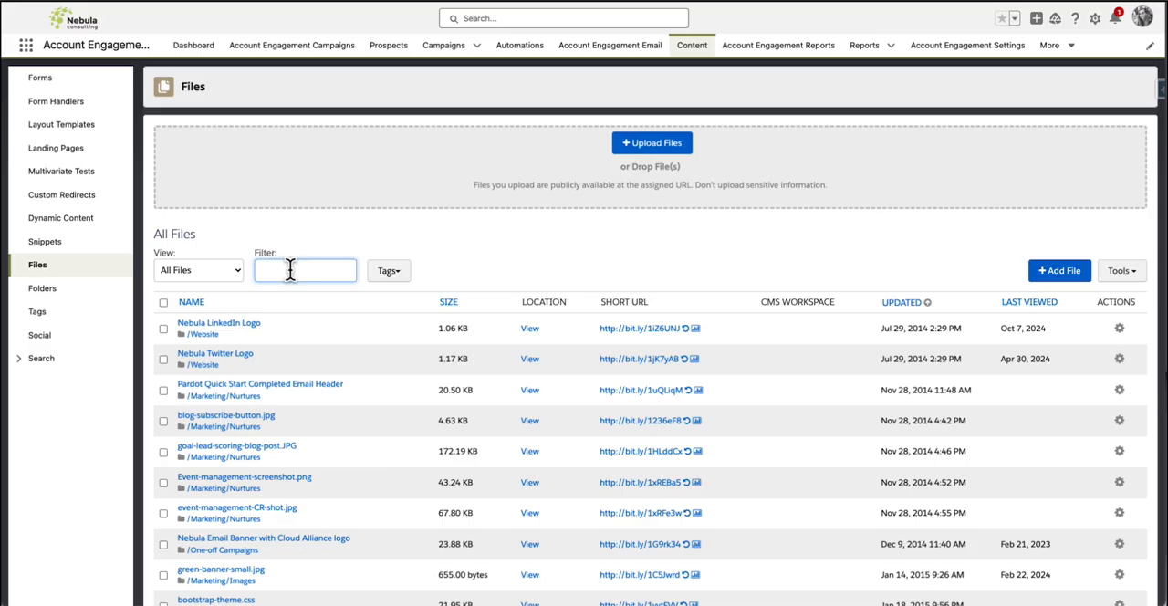
{"action": "type", "text": "guide"}
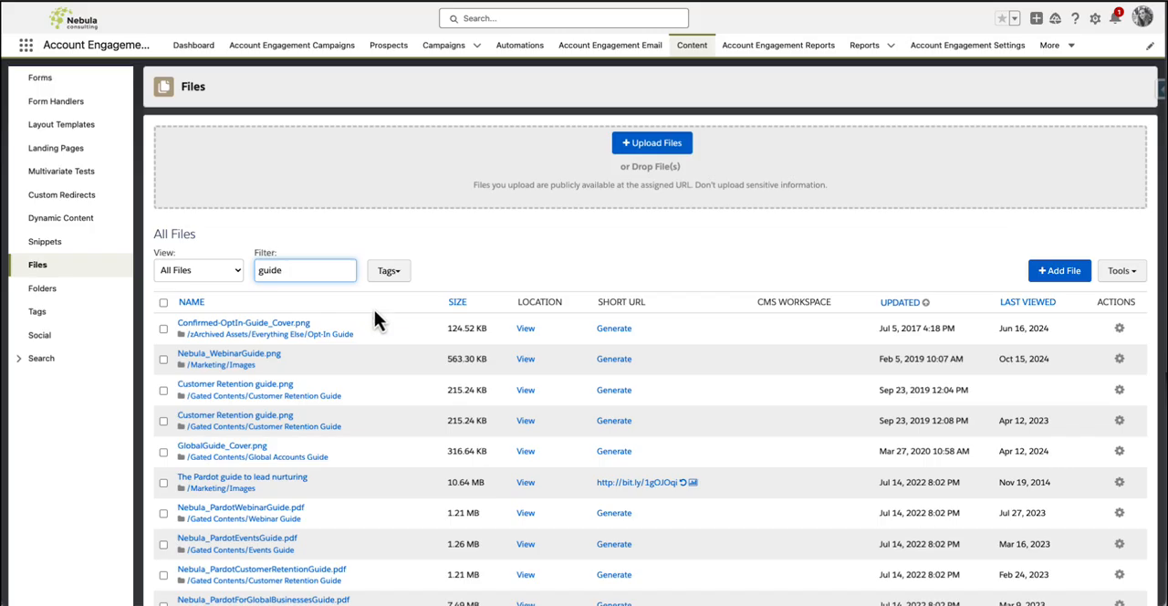
{"action": "left_click", "coordinate": [191, 278]}
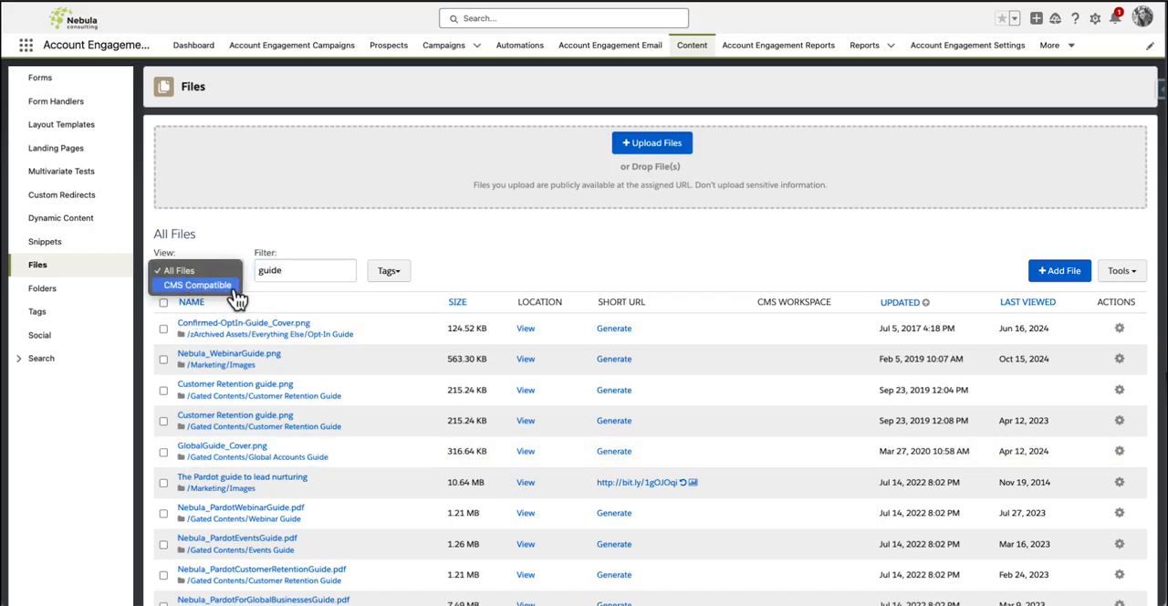
{"action": "left_click", "coordinate": [236, 286]}
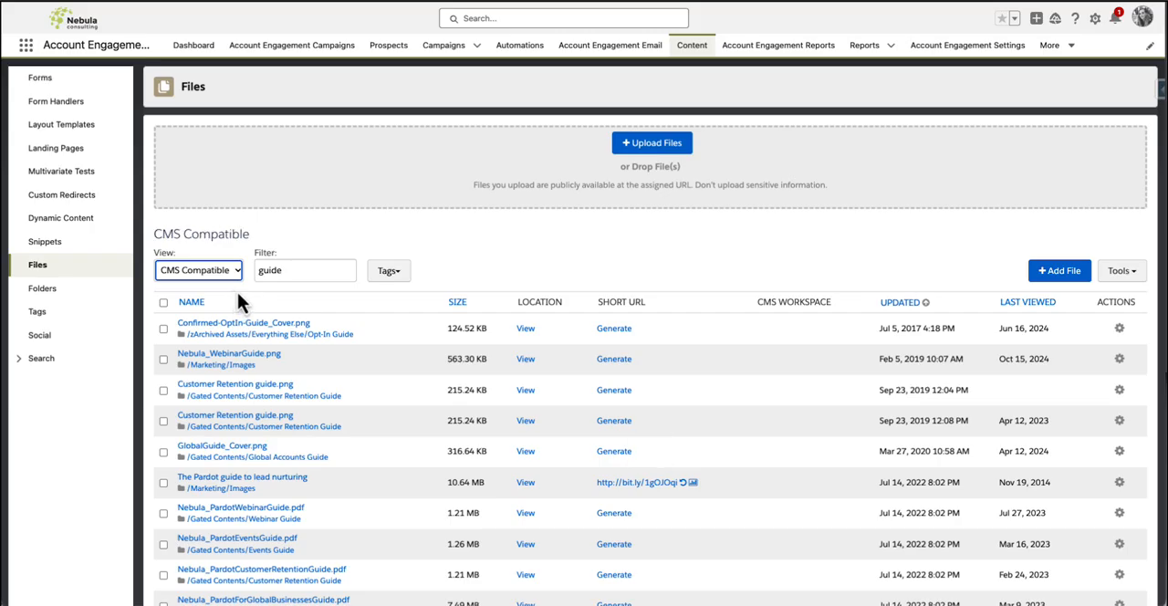
Select all files on the first page of filtered results and copy them to CMS
{"action": "scroll", "coordinate": [238, 292], "scroll_direction": "down", "scroll_amount": 1}
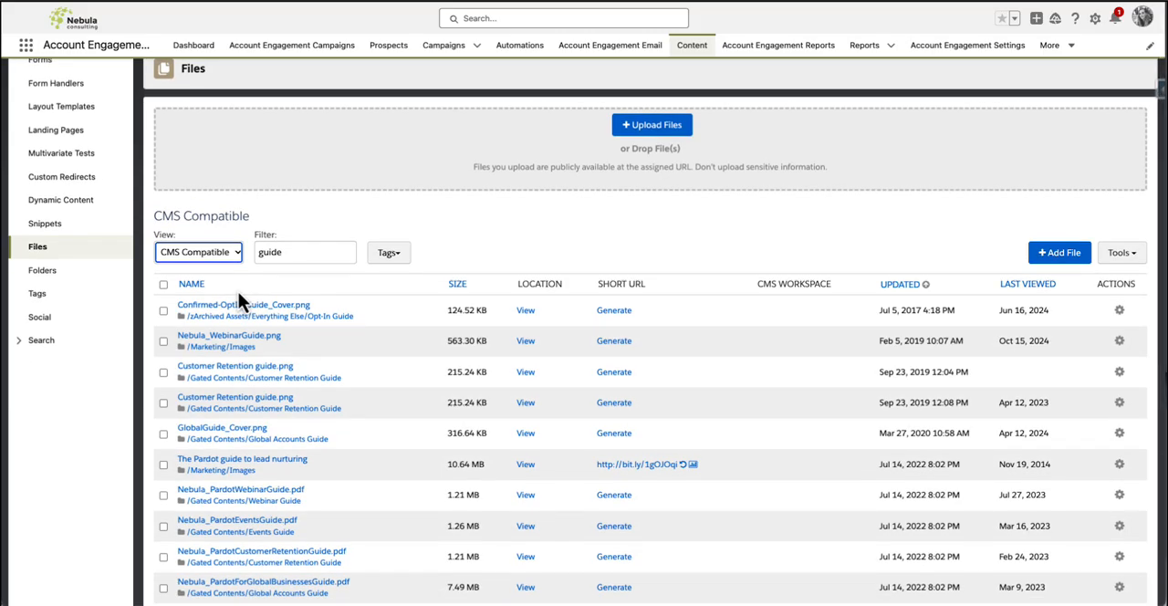
{"action": "left_click", "coordinate": [164, 285]}
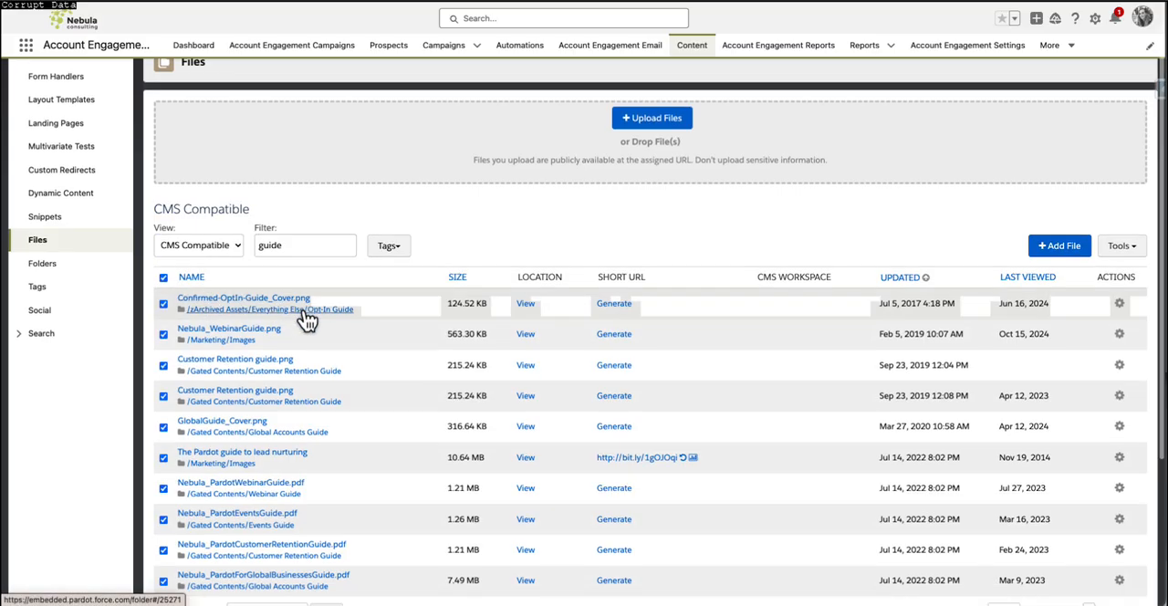
{"action": "scroll", "coordinate": [303, 312], "scroll_direction": "down", "scroll_amount": 5}
{"action": "left_click", "coordinate": [296, 417]}
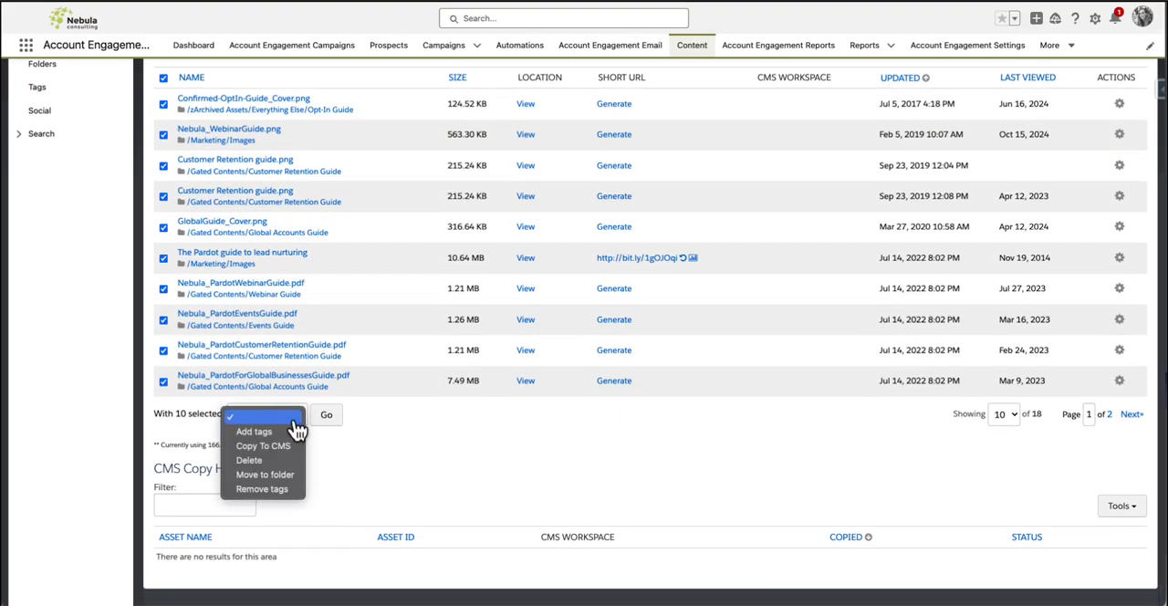
{"action": "left_click", "coordinate": [263, 445]}
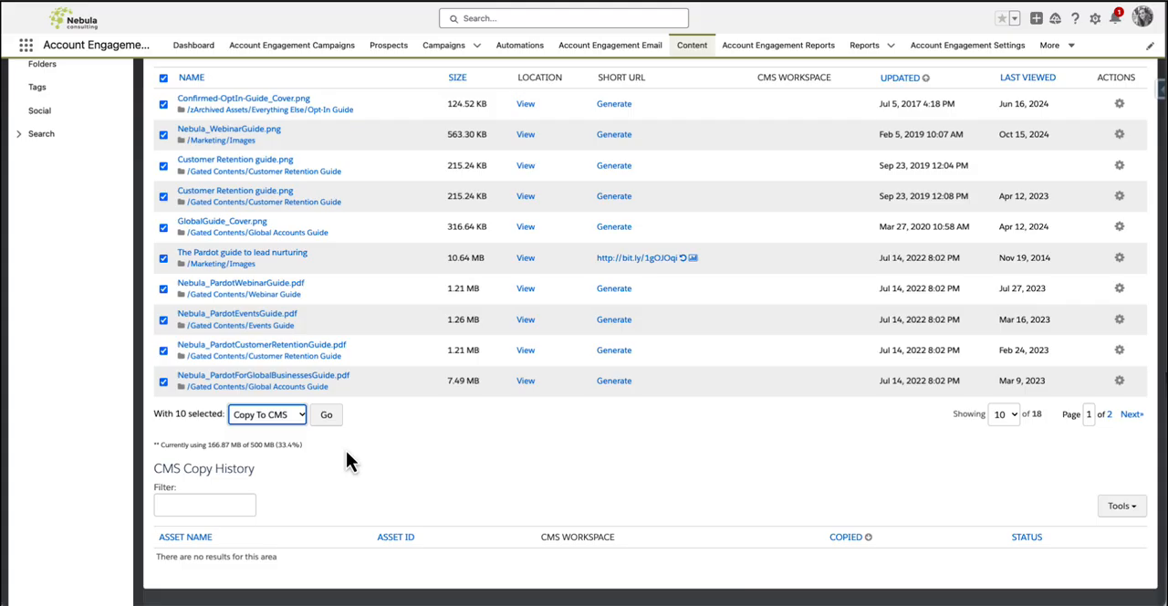
{"action": "left_click", "coordinate": [327, 417]}
{"action": "left_click", "coordinate": [683, 82]}
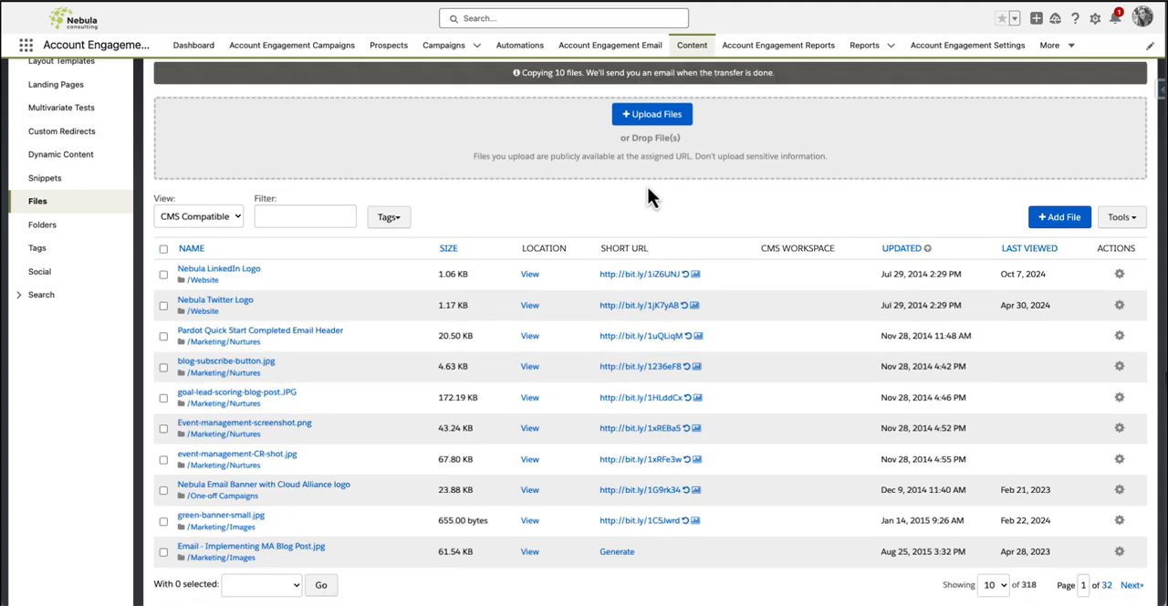
{"action": "scroll", "coordinate": [637, 196], "scroll_direction": "up", "scroll_amount": 1}
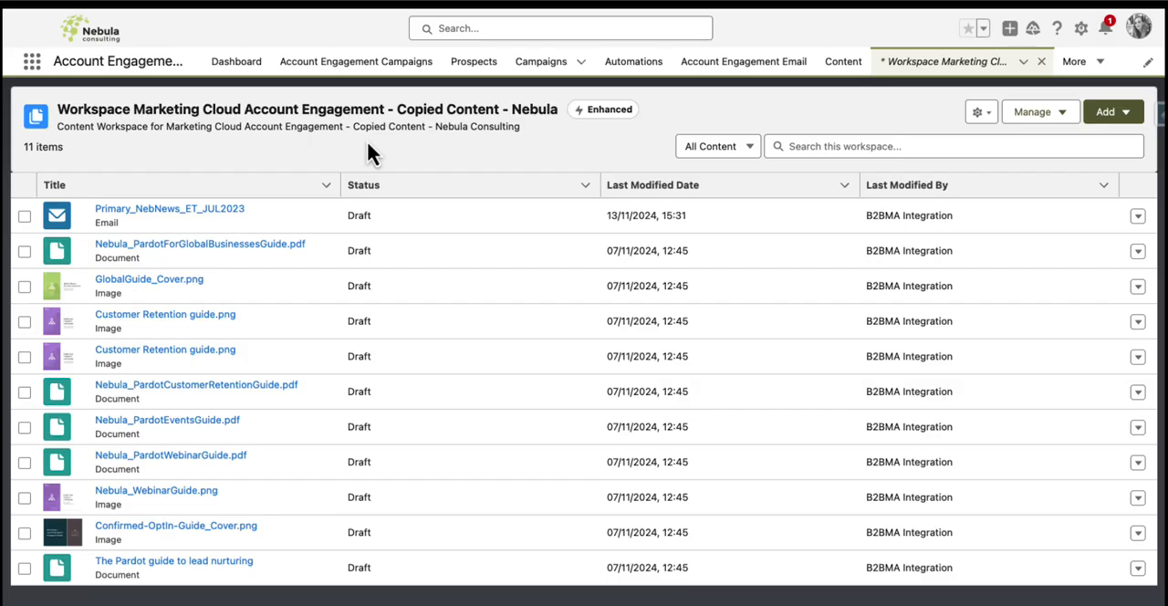
Publish the English (Default) version of Nebula_WebinarGuide.png immediately from the copied-content workspace and return to the workspace list
{"action": "left_click", "coordinate": [146, 493]}
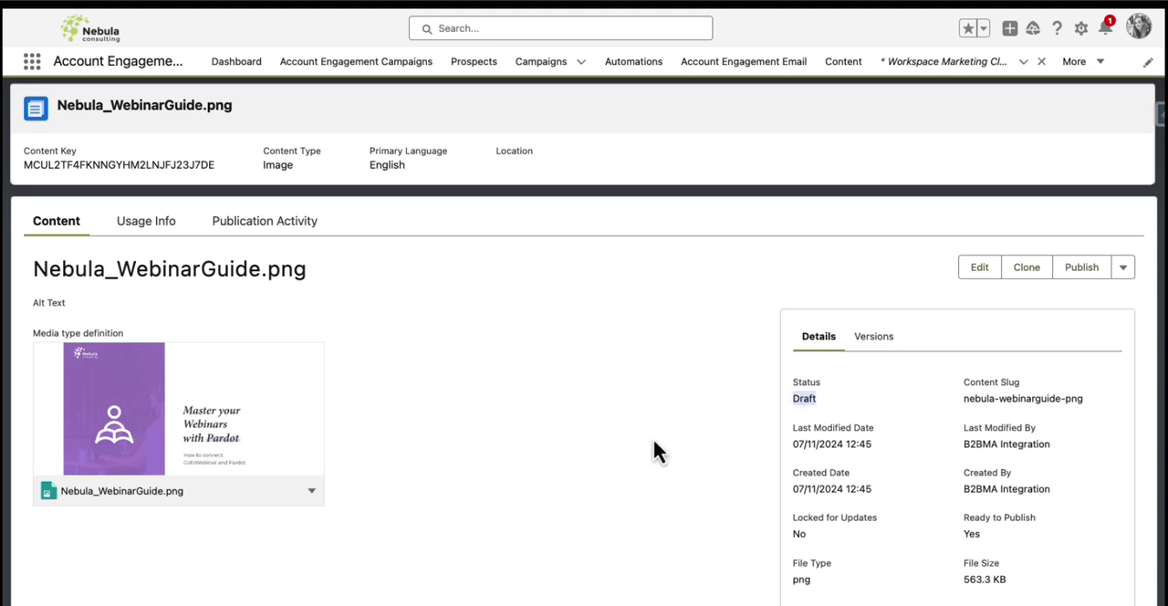
{"action": "left_click", "coordinate": [1082, 272]}
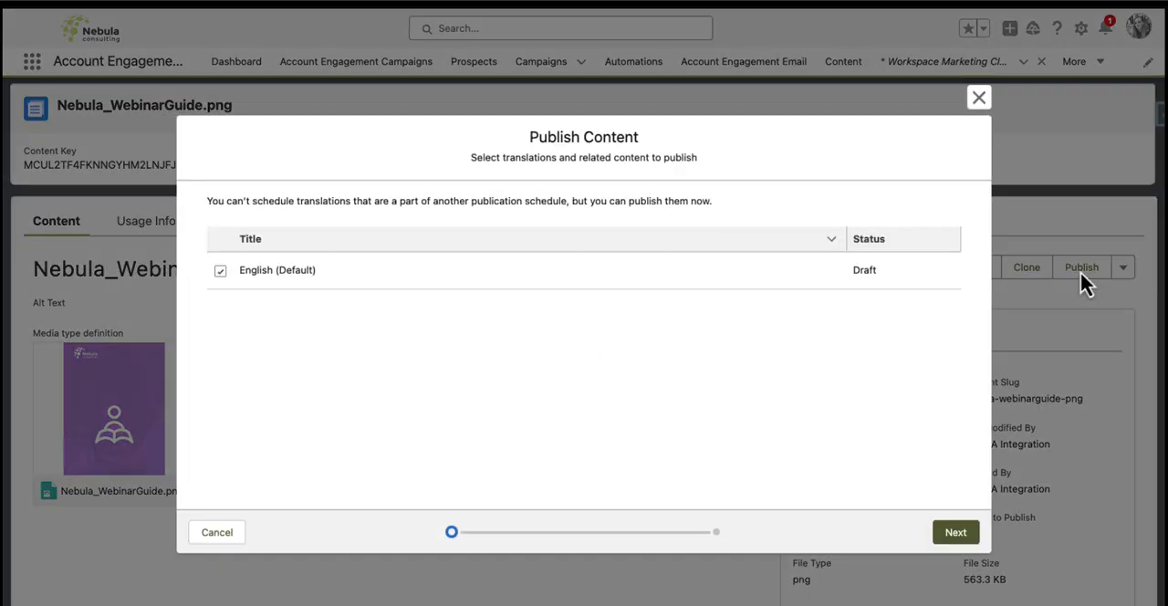
{"action": "left_click", "coordinate": [954, 537]}
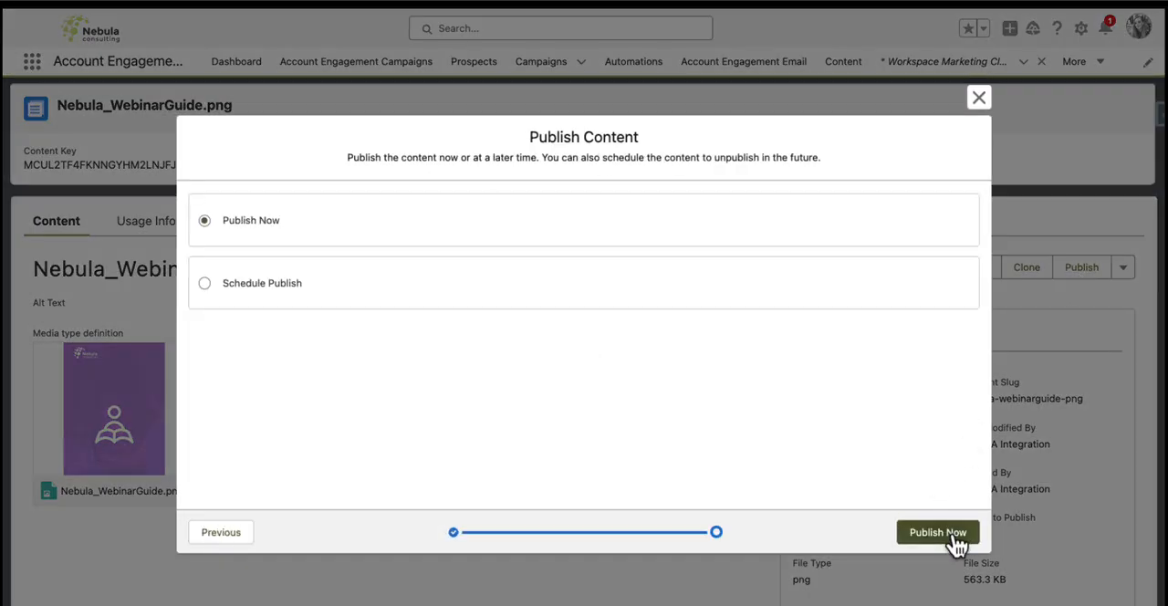
{"action": "left_click", "coordinate": [954, 536]}
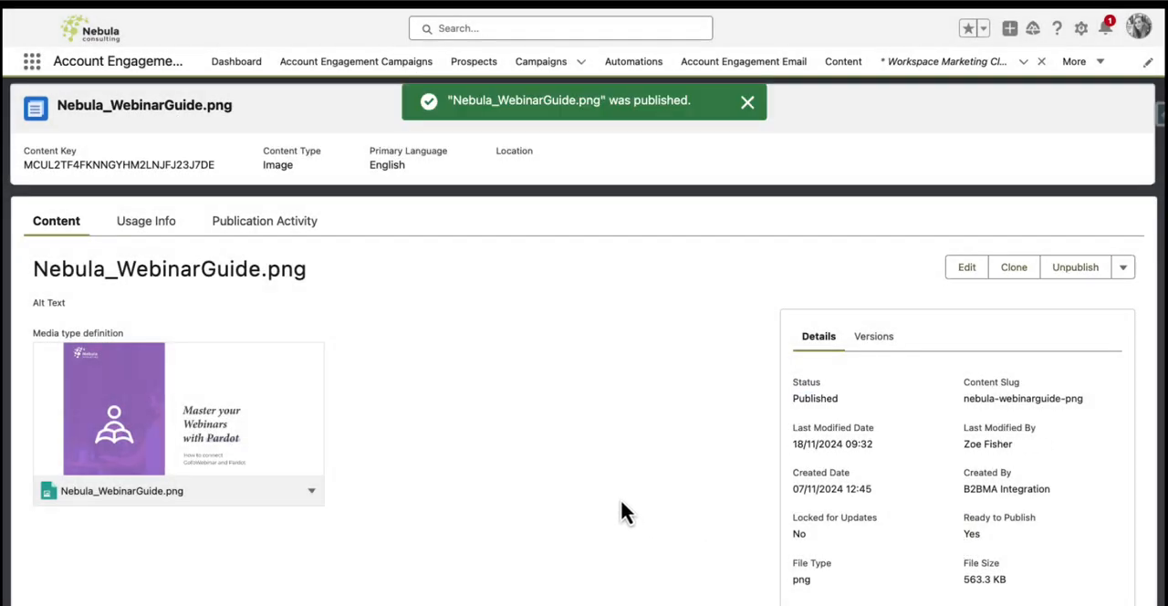
{"action": "left_click", "coordinate": [20, 9]}
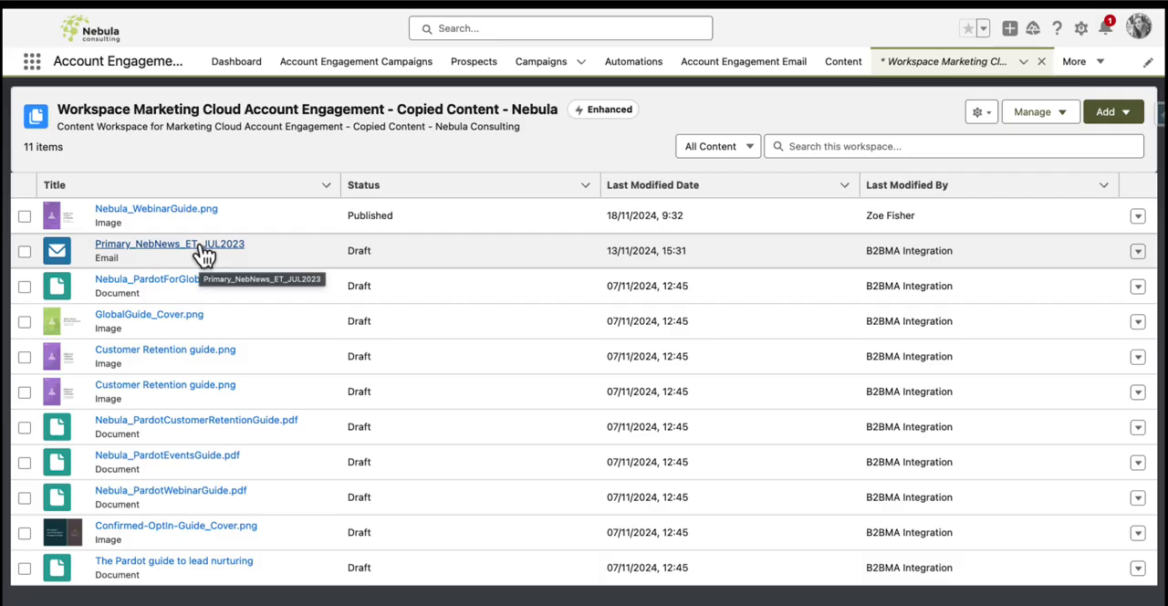
Review the Primary_NebNews_ET_JUL2023 email from the copied-content workspace and open it for editing in the email builder
{"action": "left_click", "coordinate": [203, 252]}
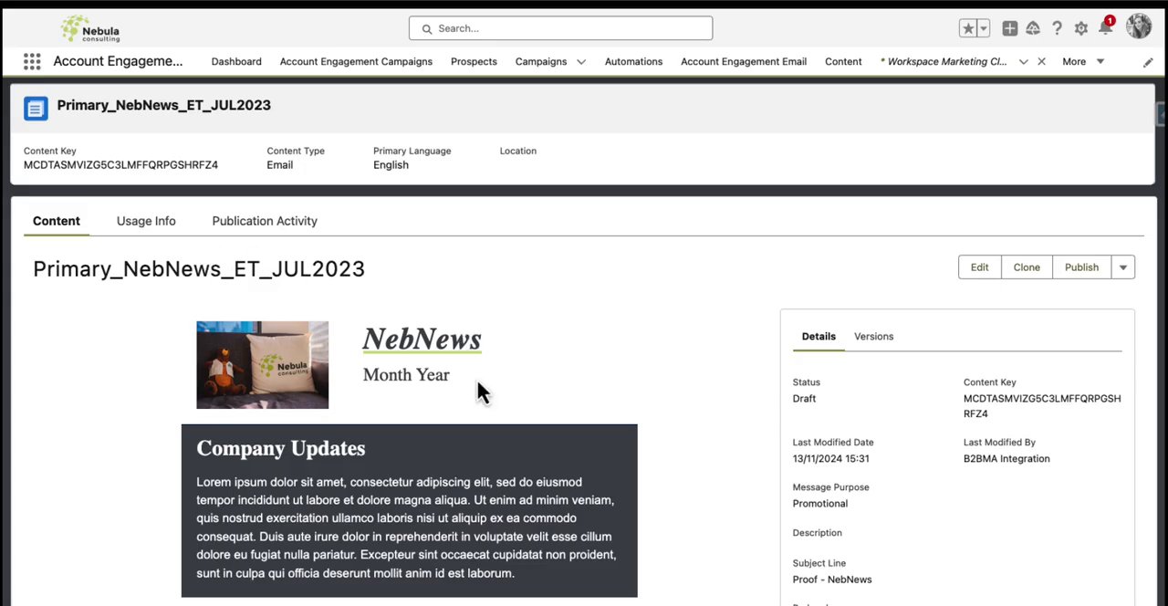
{"action": "scroll", "coordinate": [495, 431], "scroll_direction": "down", "scroll_amount": 2}
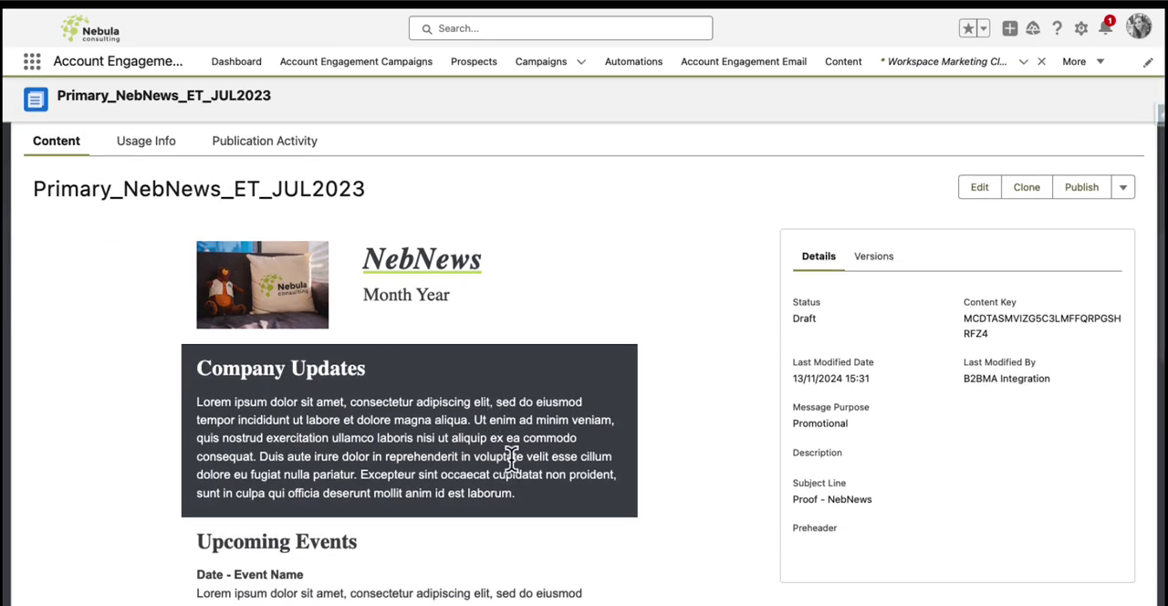
{"action": "scroll", "coordinate": [589, 435], "scroll_direction": "up", "scroll_amount": 2}
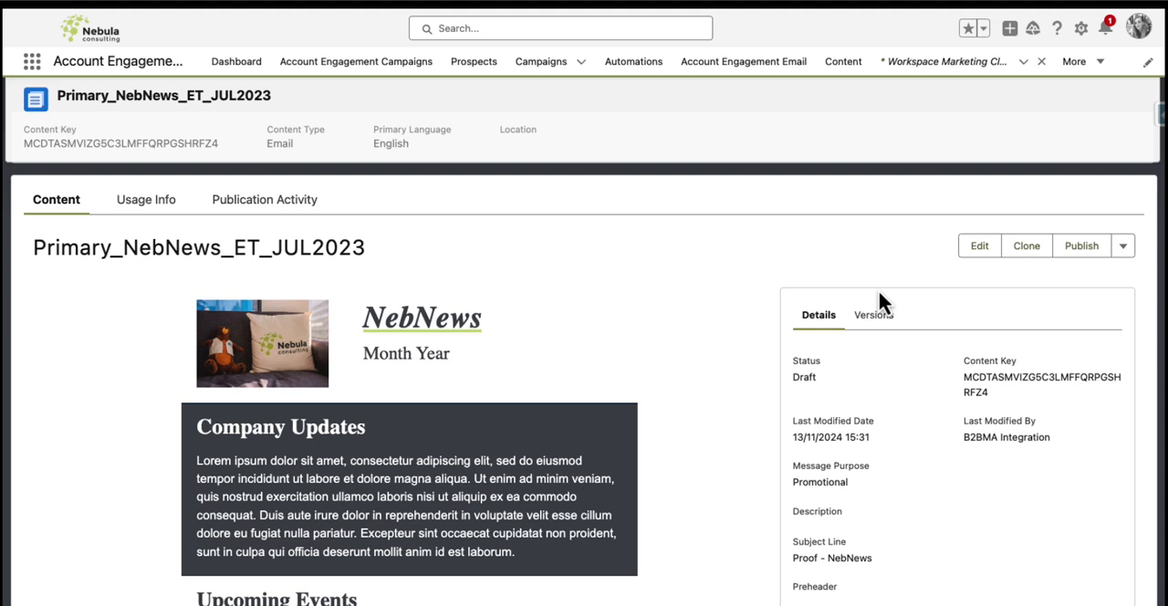
{"action": "left_click", "coordinate": [980, 249]}
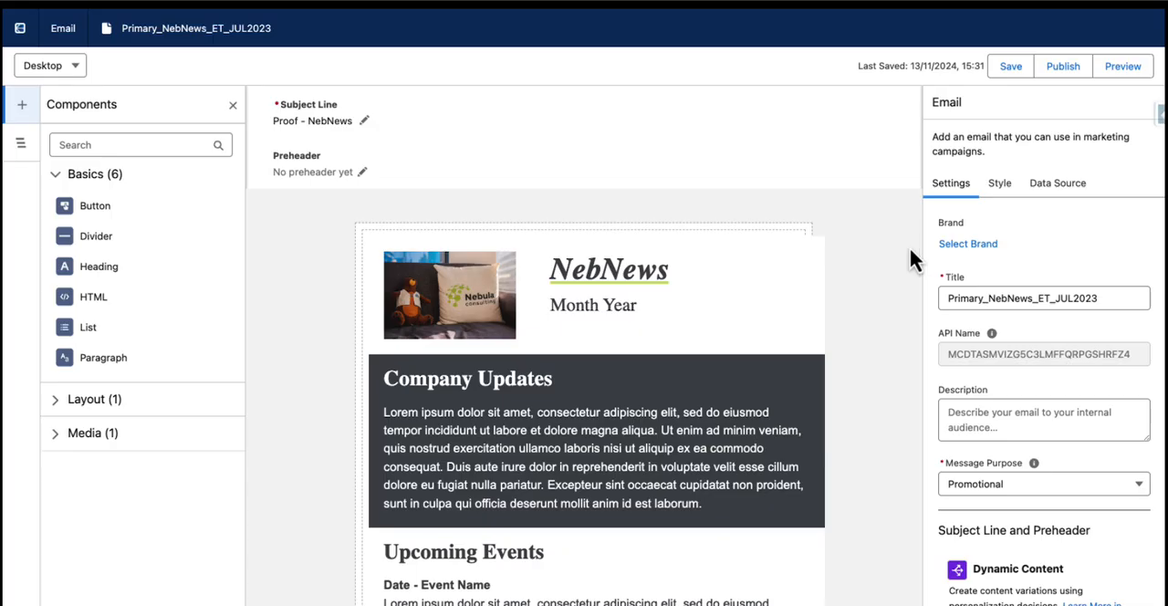
{"action": "scroll", "coordinate": [879, 256], "scroll_direction": "down", "scroll_amount": 1}
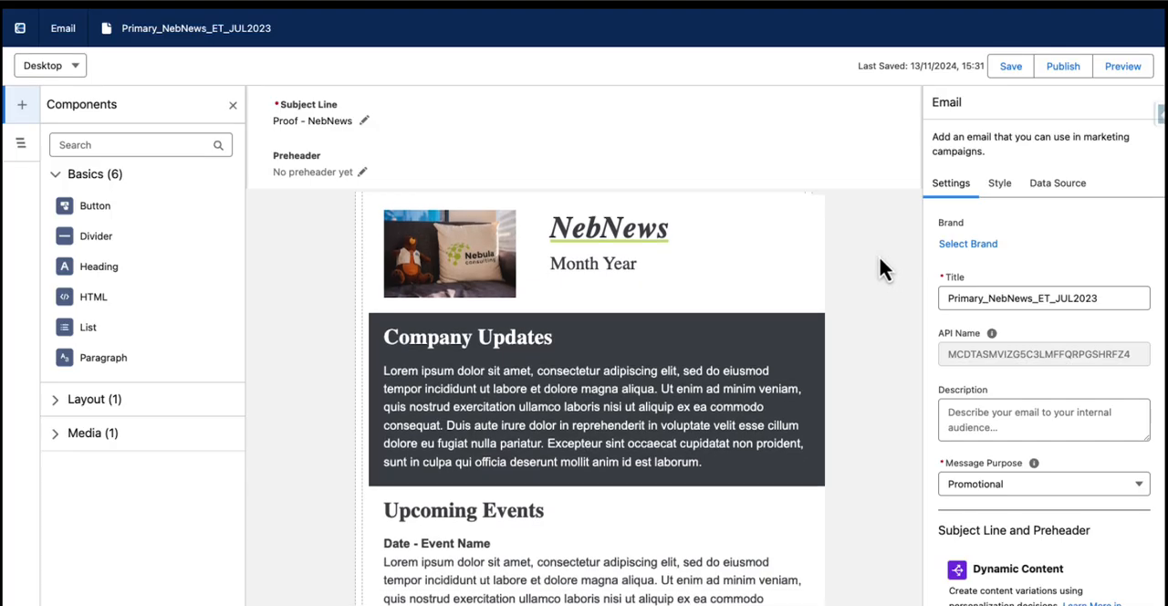
{"action": "scroll", "coordinate": [880, 259], "scroll_direction": "up", "scroll_amount": 1}
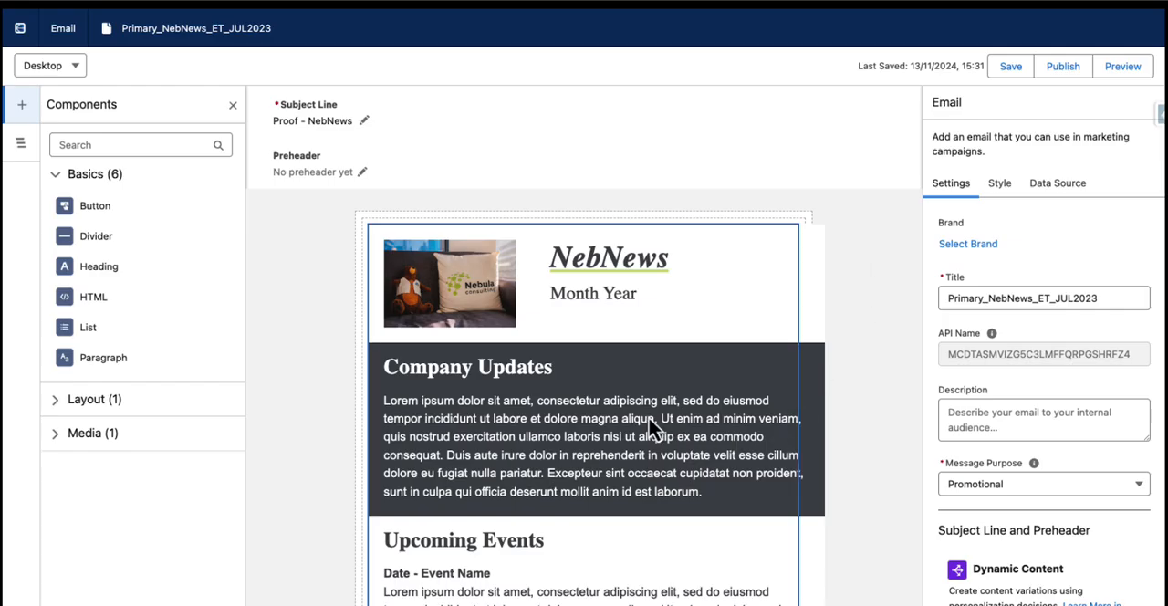
Select the email's HTML component and examine its source code in the component settings
{"action": "left_click", "coordinate": [777, 418]}
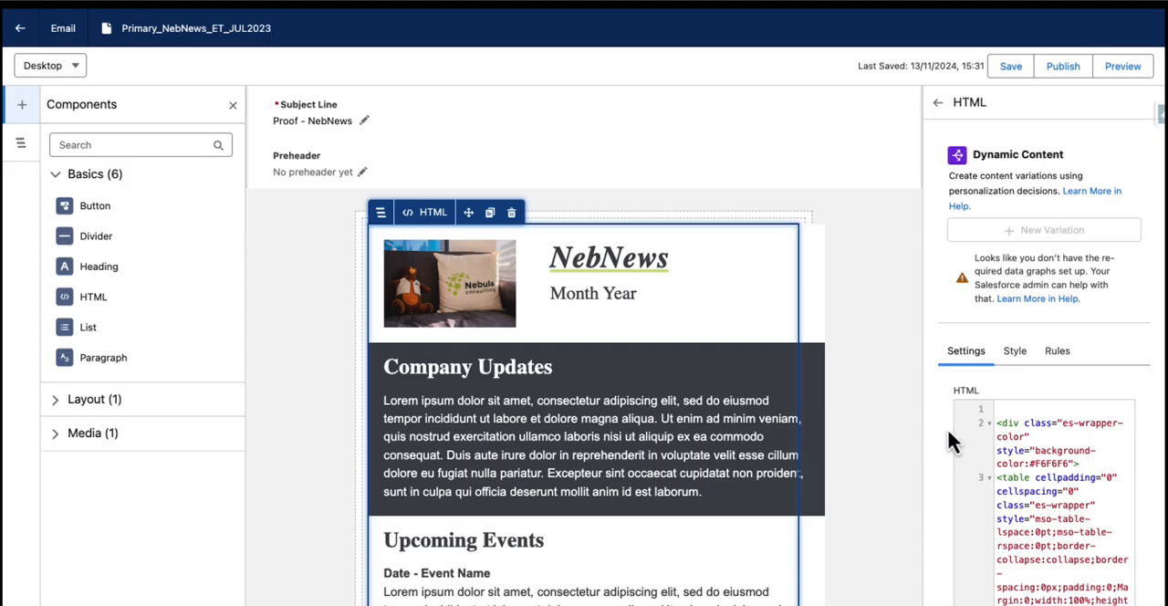
{"action": "scroll", "coordinate": [1084, 437], "scroll_direction": "down", "scroll_amount": 1}
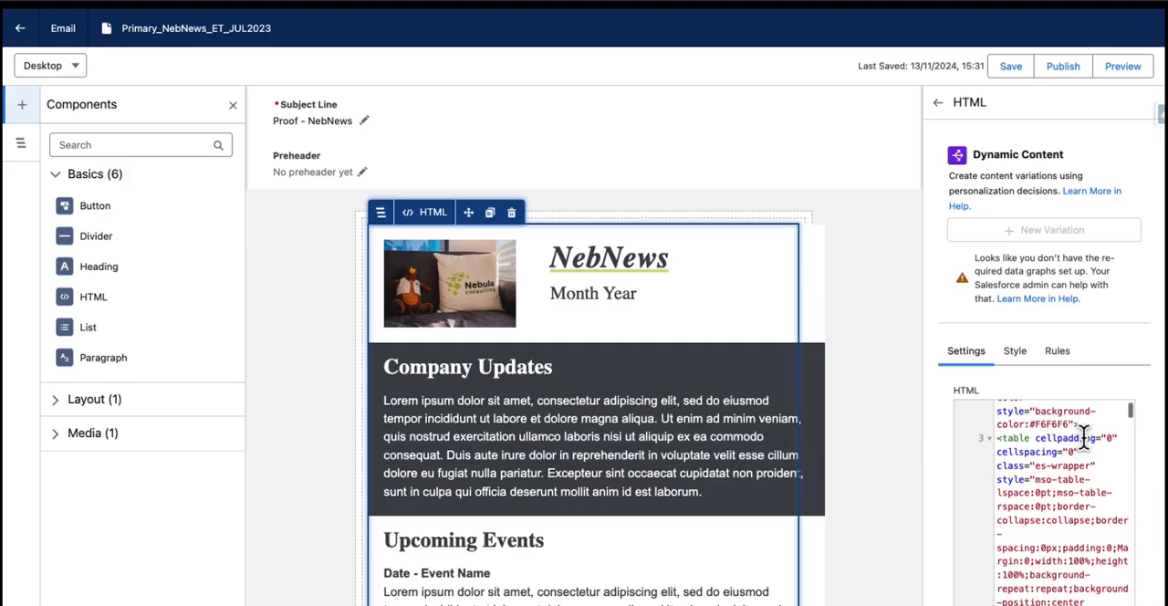
{"action": "scroll", "coordinate": [1086, 447], "scroll_direction": "up", "scroll_amount": 2}
{"action": "left_click", "coordinate": [1018, 436]}
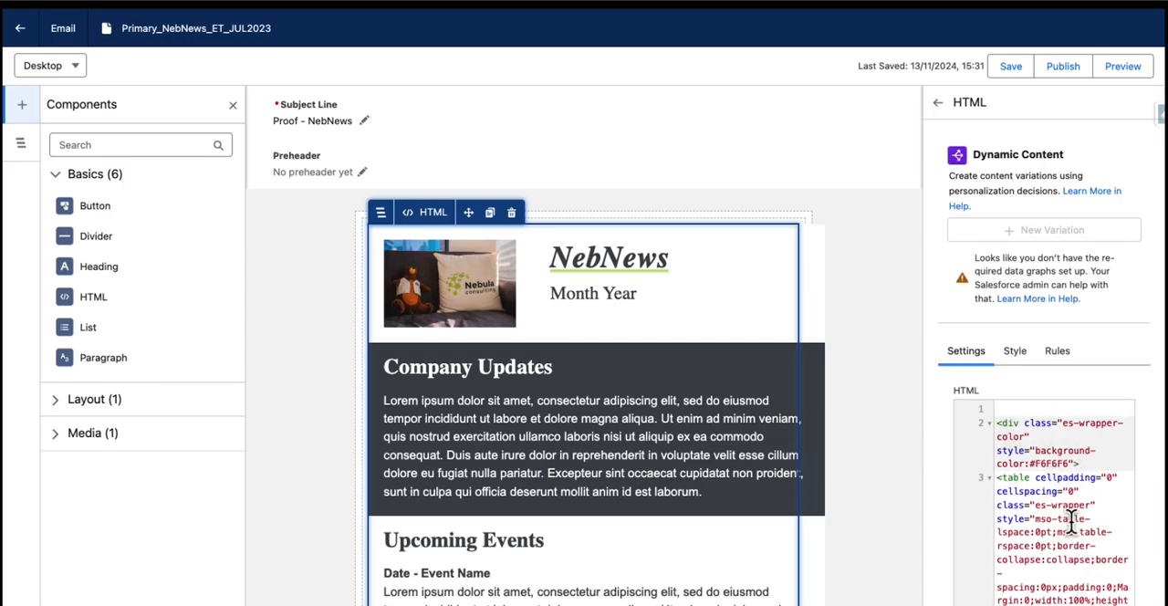
{"action": "scroll", "coordinate": [1063, 522], "scroll_direction": "down", "scroll_amount": 1}
{"action": "scroll", "coordinate": [1063, 522], "scroll_direction": "down", "scroll_amount": 6}
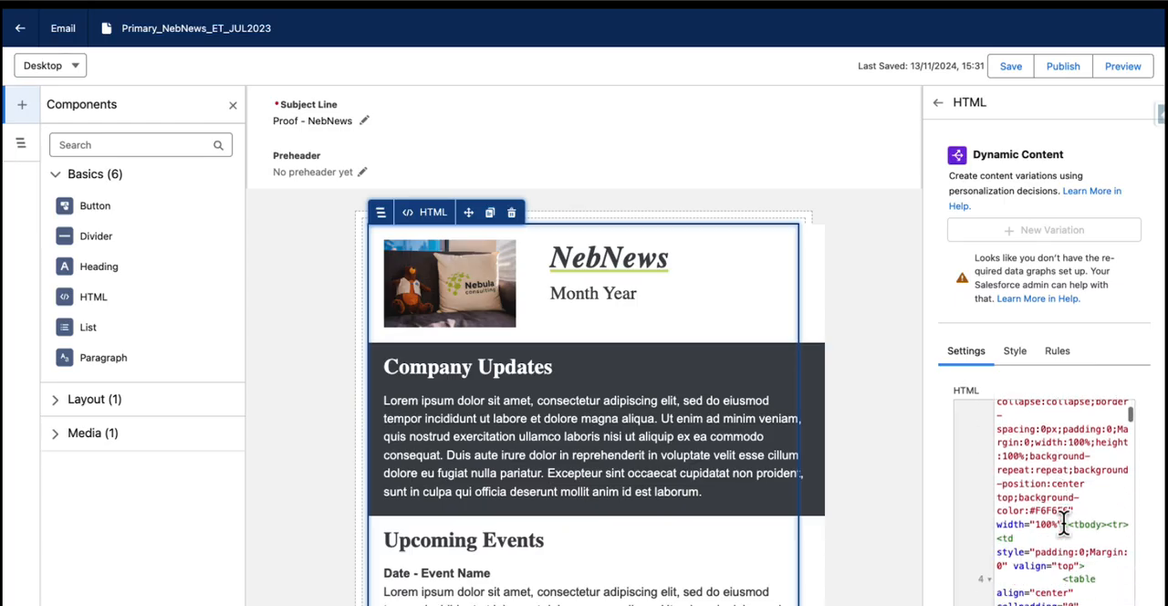
{"action": "scroll", "coordinate": [1063, 522], "scroll_direction": "down", "scroll_amount": 8}
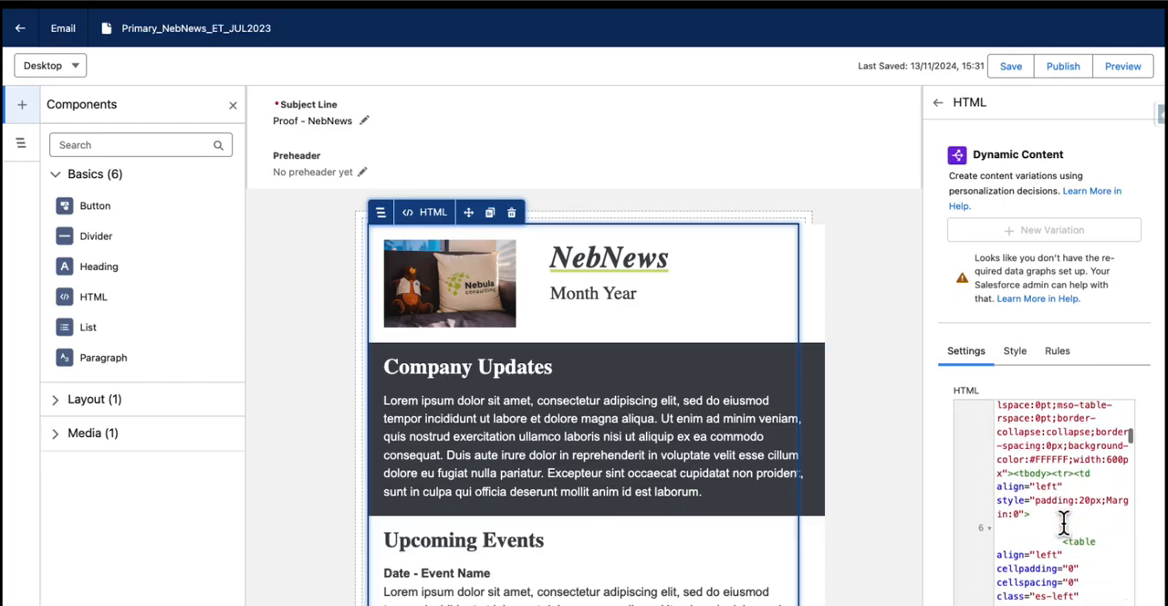
{"action": "scroll", "coordinate": [1063, 522], "scroll_direction": "down", "scroll_amount": 6}
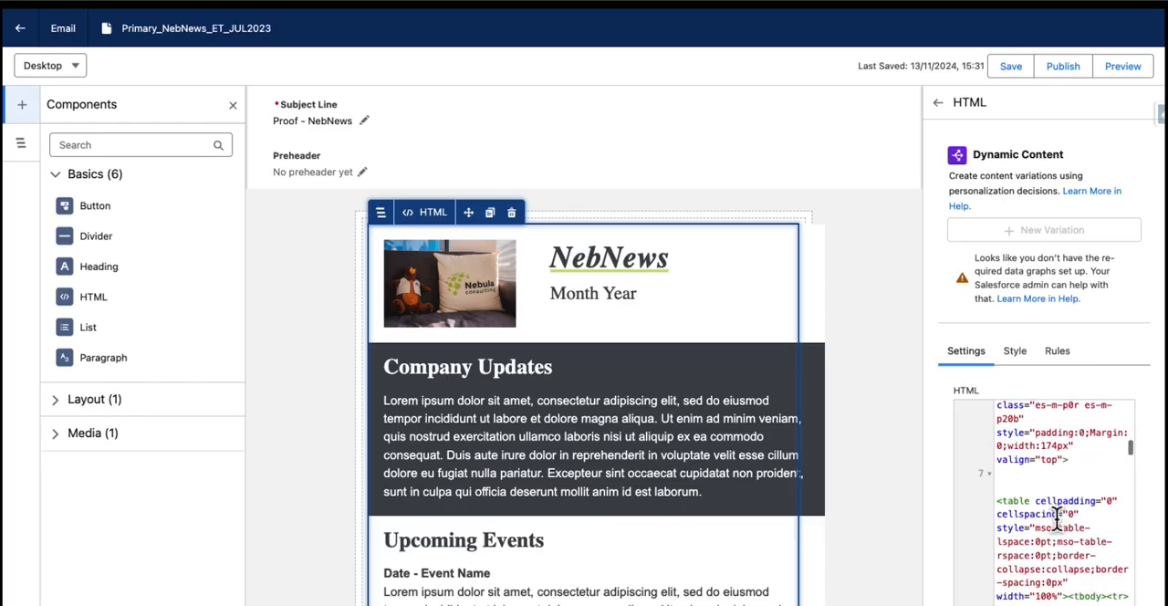
{"action": "scroll", "coordinate": [1044, 504], "scroll_direction": "down", "scroll_amount": 10}
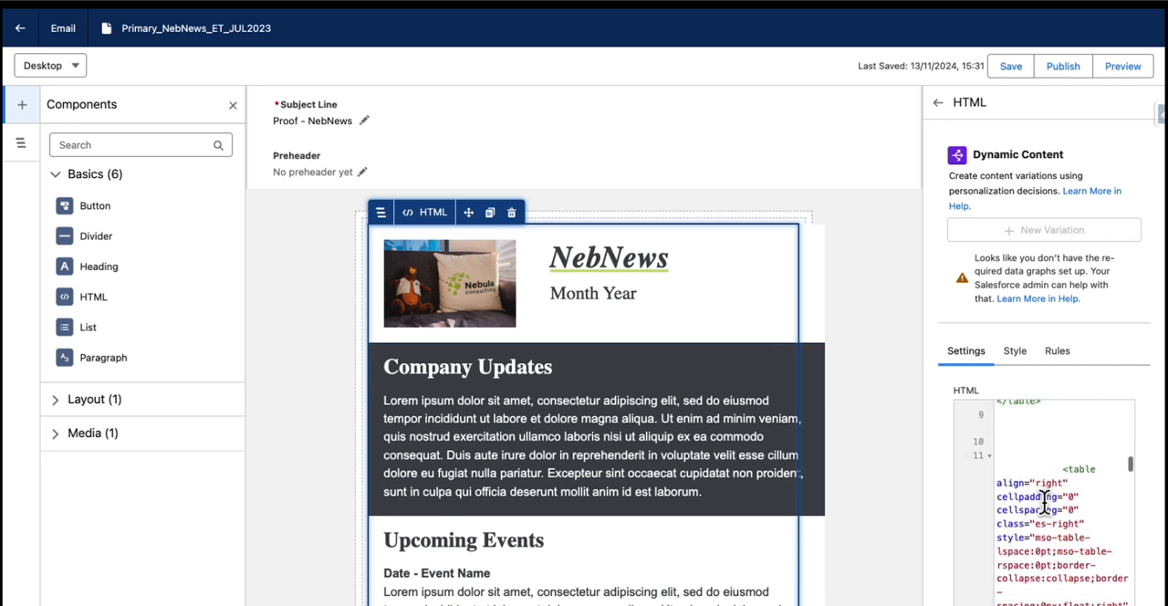
{"action": "scroll", "coordinate": [1044, 504], "scroll_direction": "down", "scroll_amount": 3}
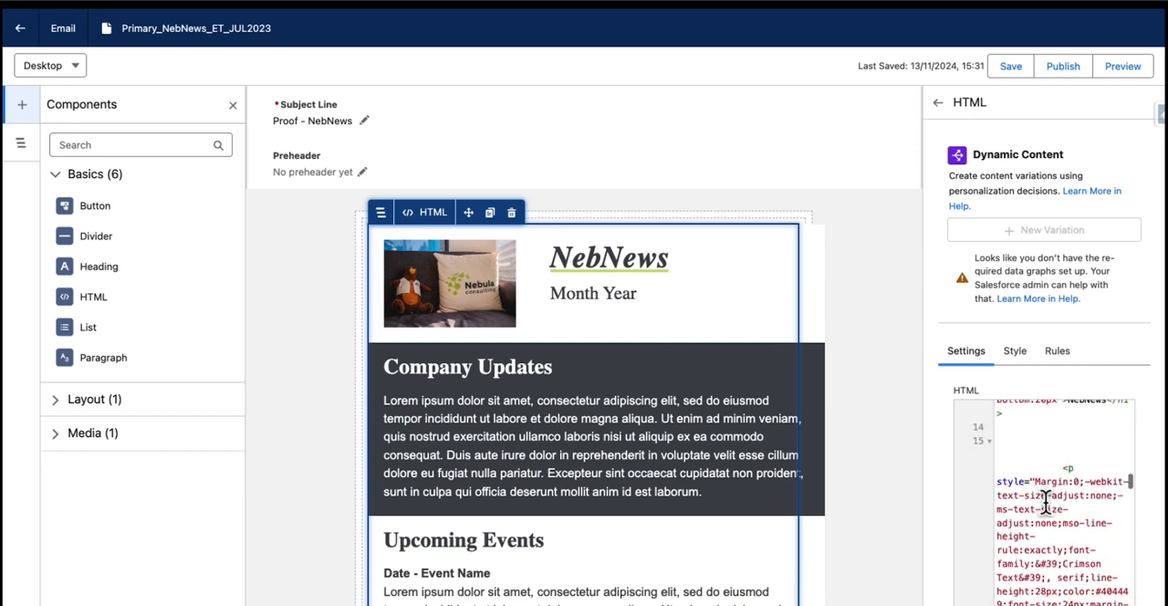
Examine the email body's sections alongside the HTML code, including the header image source, and deselect the component
{"action": "scroll", "coordinate": [486, 415], "scroll_direction": "down", "scroll_amount": 5}
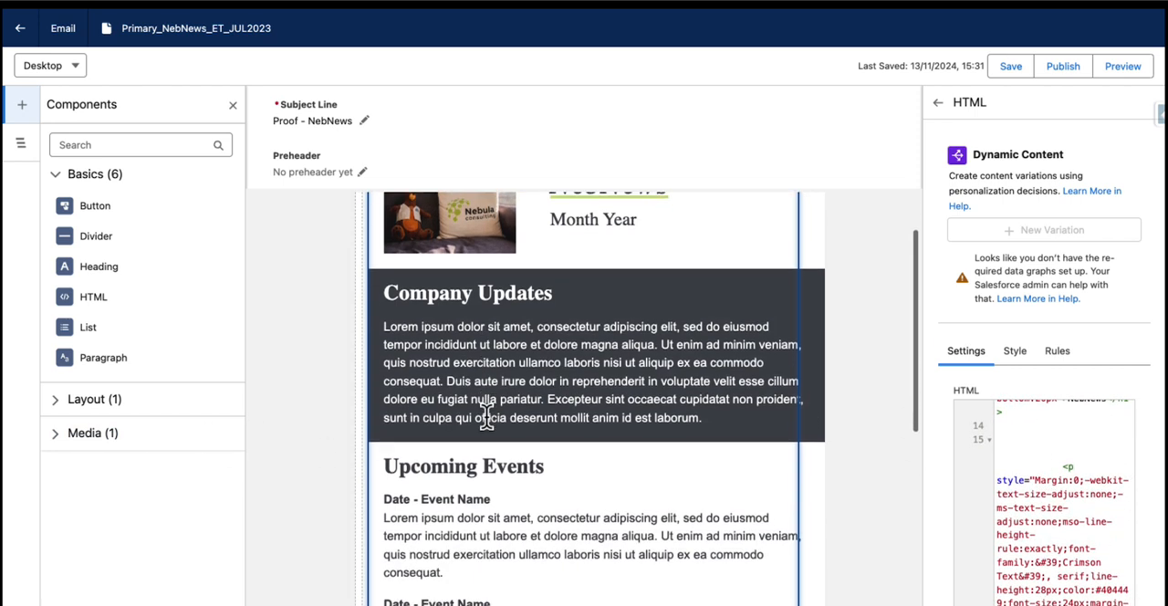
{"action": "scroll", "coordinate": [488, 424], "scroll_direction": "down", "scroll_amount": 3}
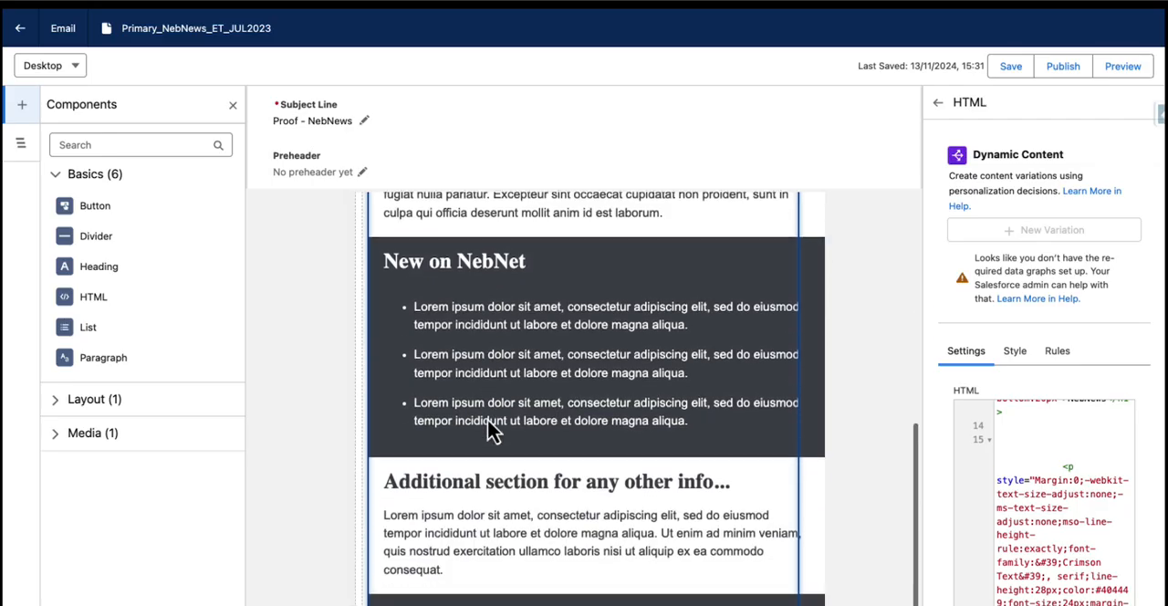
{"action": "scroll", "coordinate": [486, 416], "scroll_direction": "up", "scroll_amount": 3}
{"action": "scroll", "coordinate": [486, 416], "scroll_direction": "up", "scroll_amount": 8}
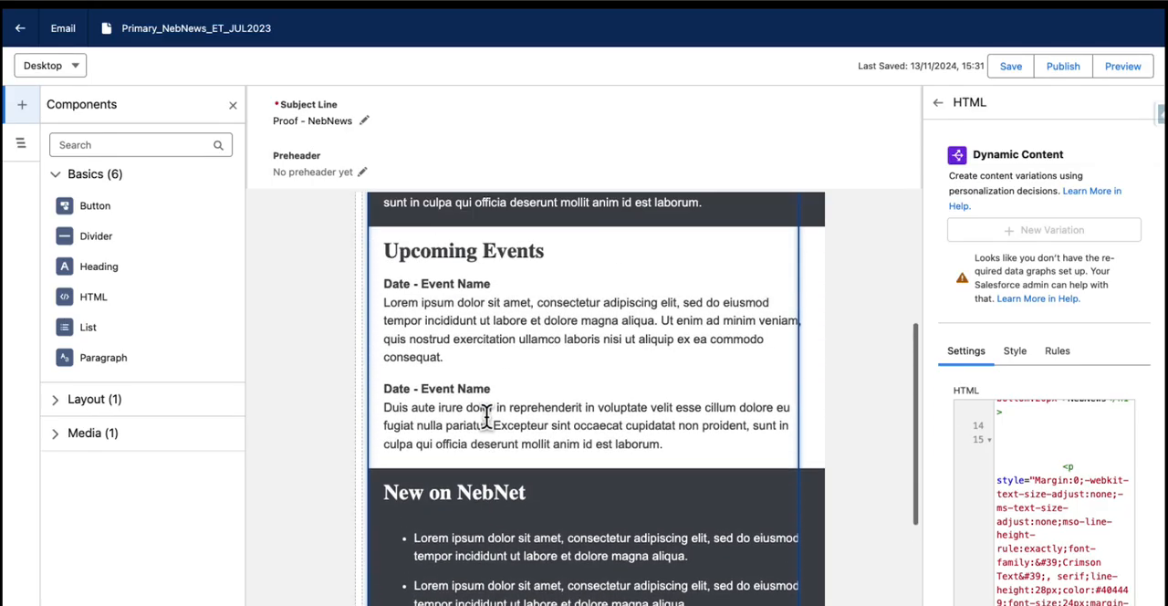
{"action": "scroll", "coordinate": [675, 445], "scroll_direction": "up", "scroll_amount": 1}
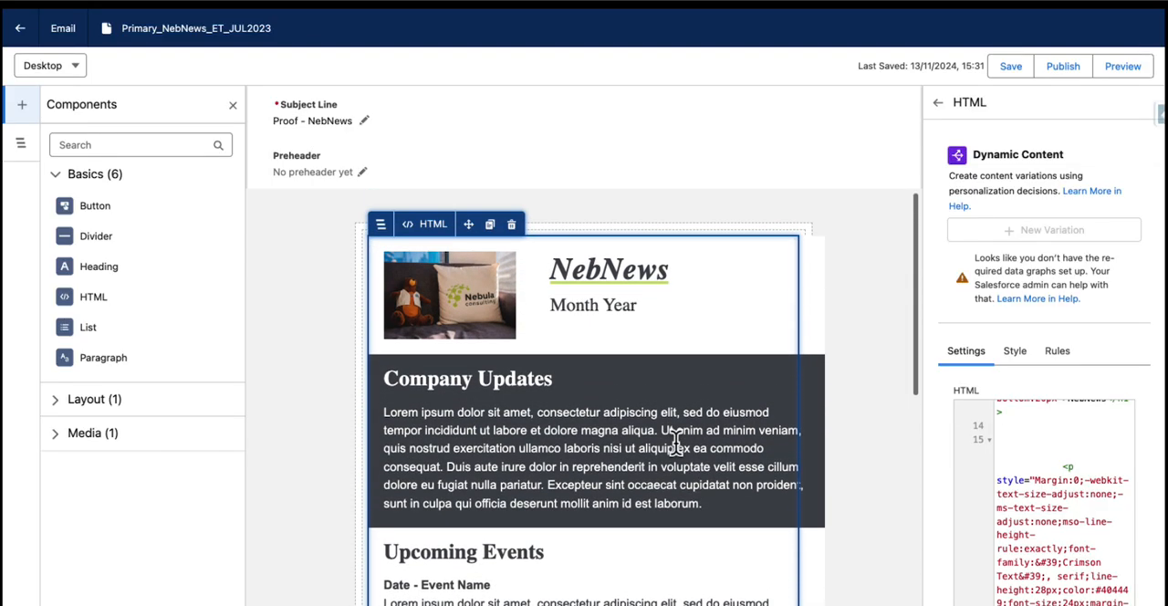
{"action": "scroll", "coordinate": [1059, 506], "scroll_direction": "up", "scroll_amount": 2}
{"action": "scroll", "coordinate": [1059, 506], "scroll_direction": "up", "scroll_amount": 5}
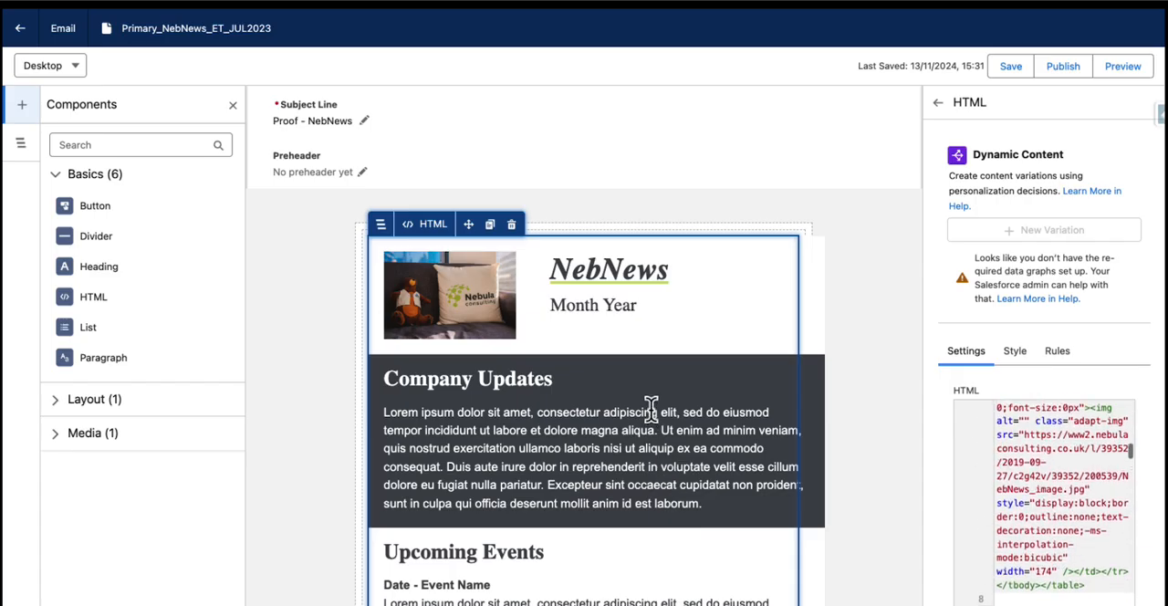
{"action": "left_click", "coordinate": [846, 276]}
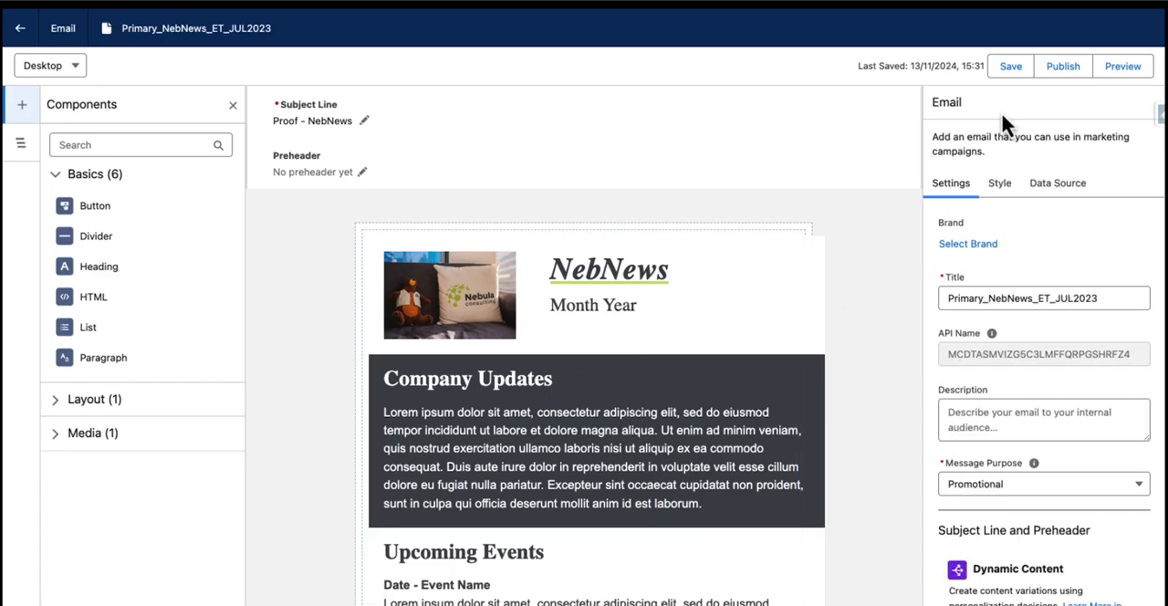
Check the publishing requirements for the email's English (Default) version, cancel without publishing, and review the email body
{"action": "left_click", "coordinate": [1064, 69]}
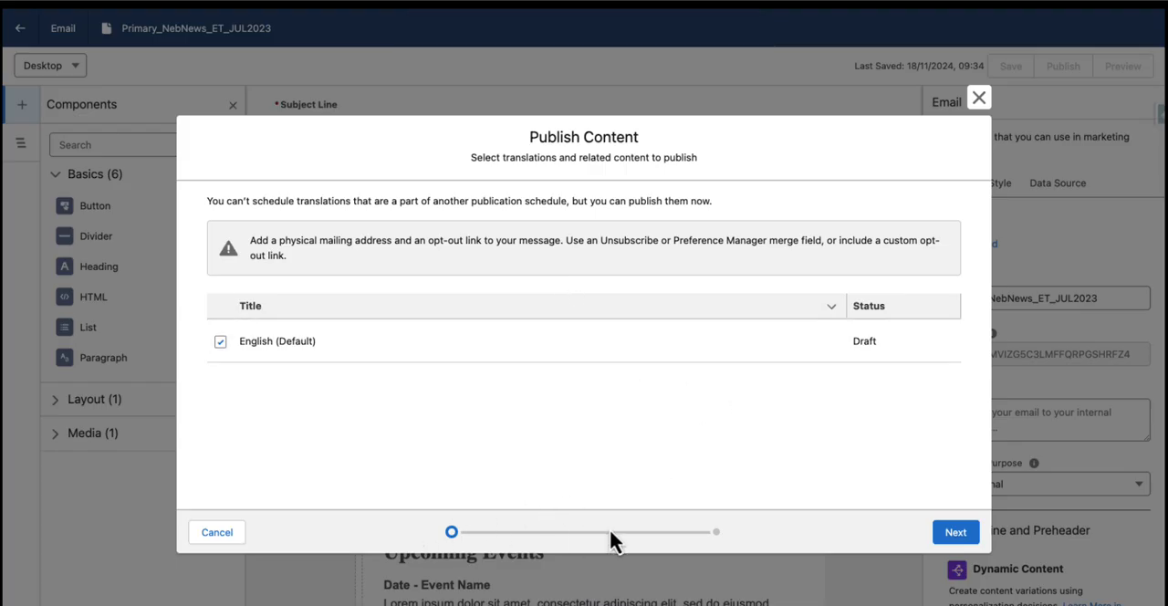
{"action": "left_click", "coordinate": [201, 536]}
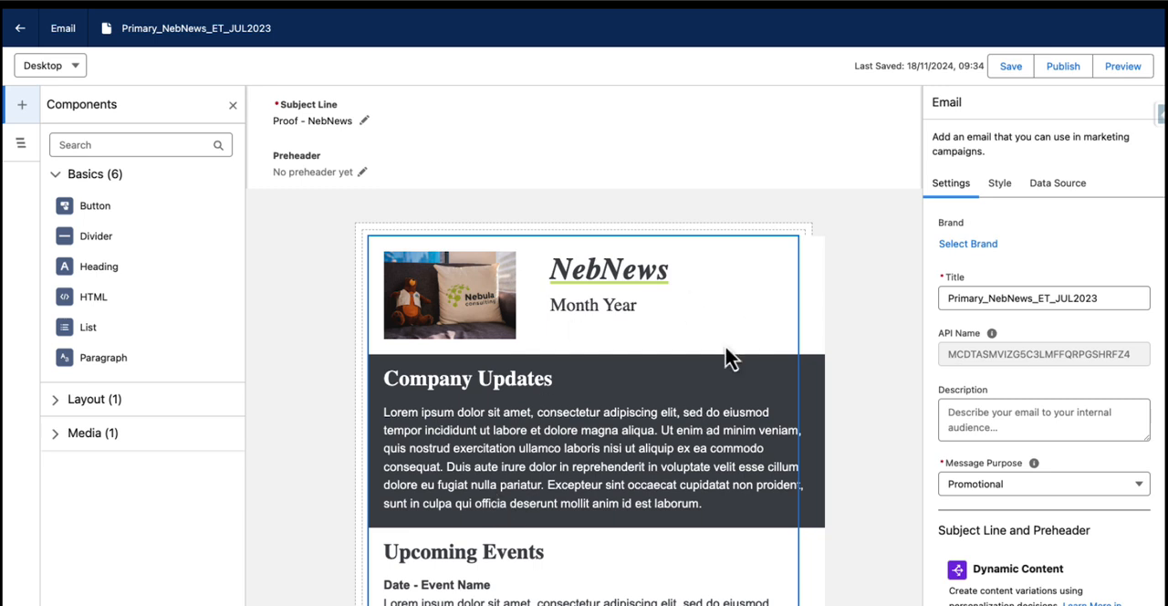
{"action": "scroll", "coordinate": [835, 404], "scroll_direction": "down", "scroll_amount": 3}
{"action": "scroll", "coordinate": [833, 394], "scroll_direction": "down", "scroll_amount": 5}
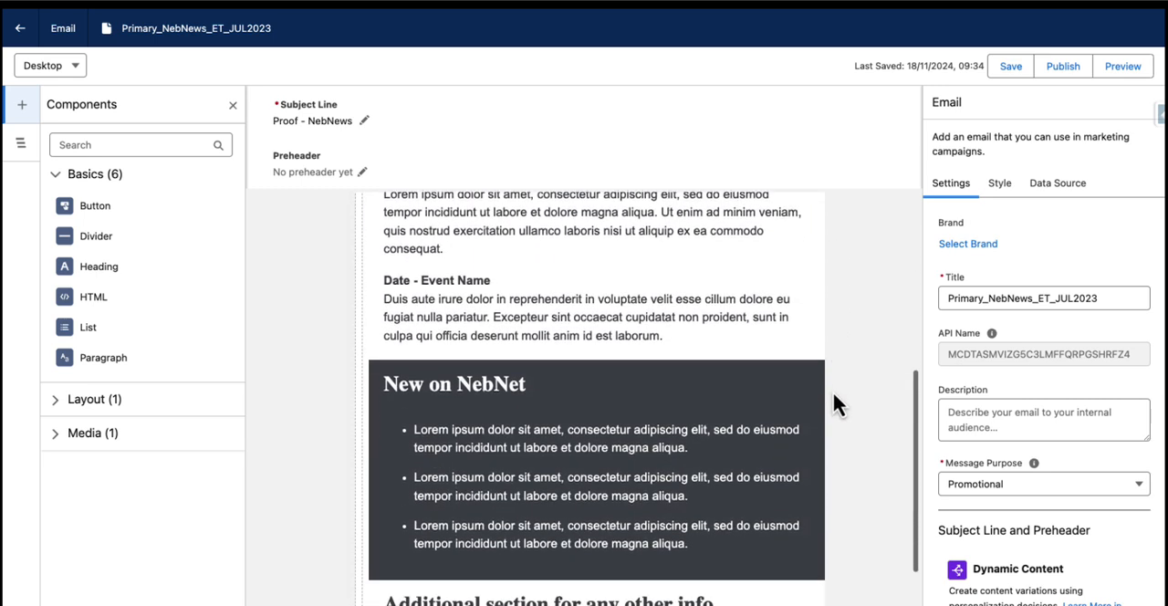